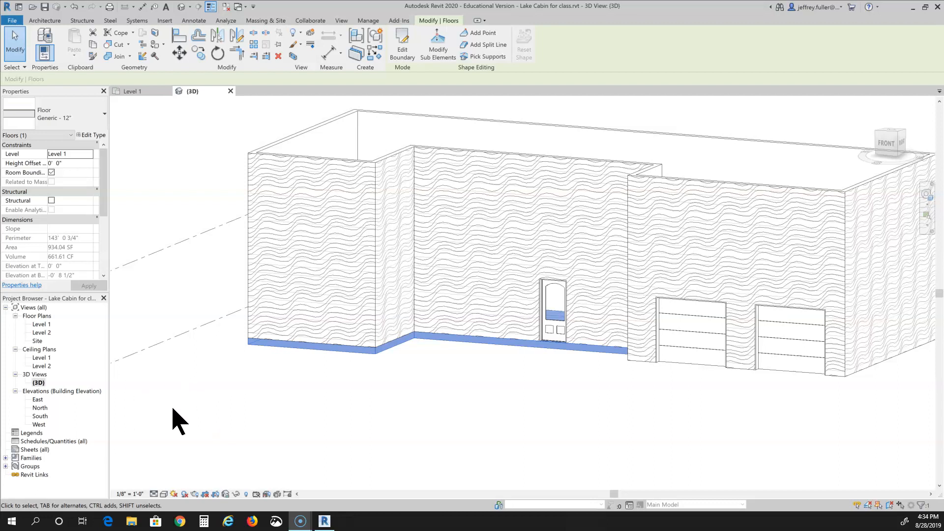
- Open the South elevation view and frame the building together with its level markers
{"action": "scroll", "coordinate": [177, 420], "scroll_direction": "down", "scroll_amount": 3}
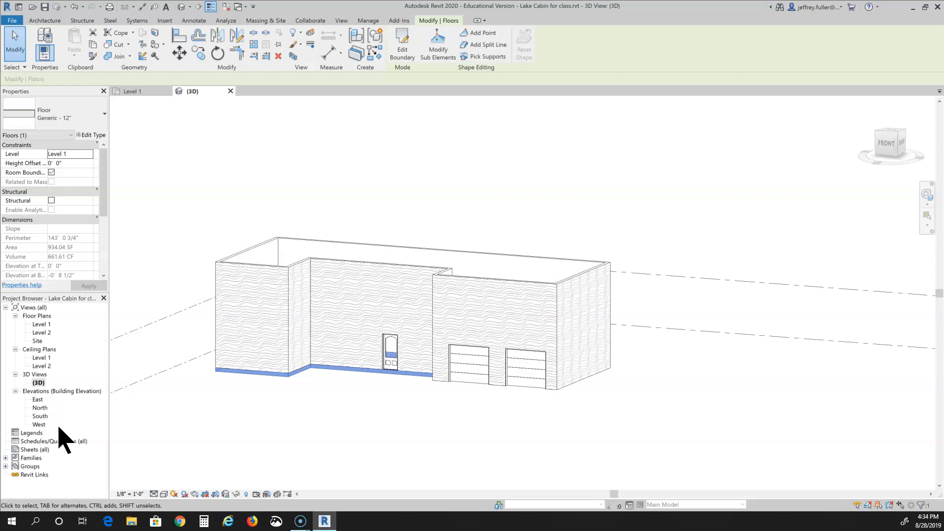
{"action": "double_click", "coordinate": [41, 416]}
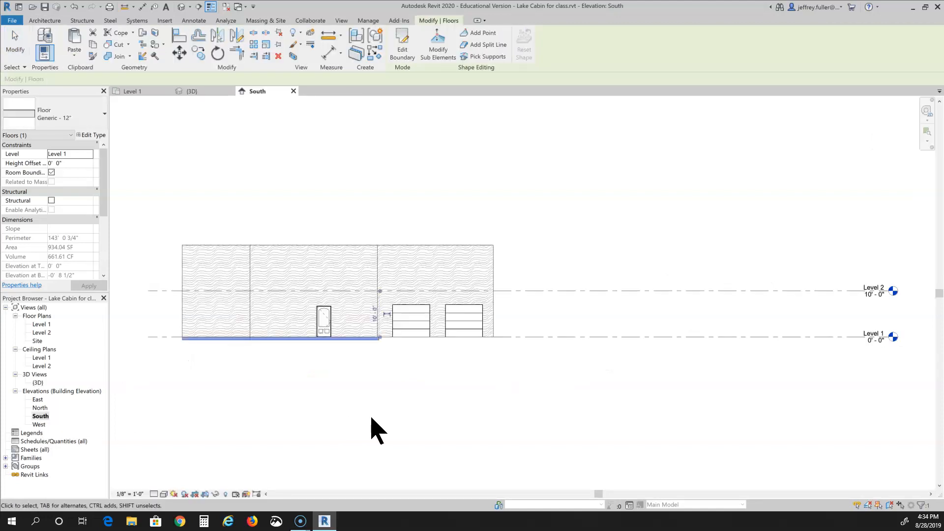
{"action": "middle_click_drag", "start_coordinate": [280, 436], "coordinate": [399, 438]}
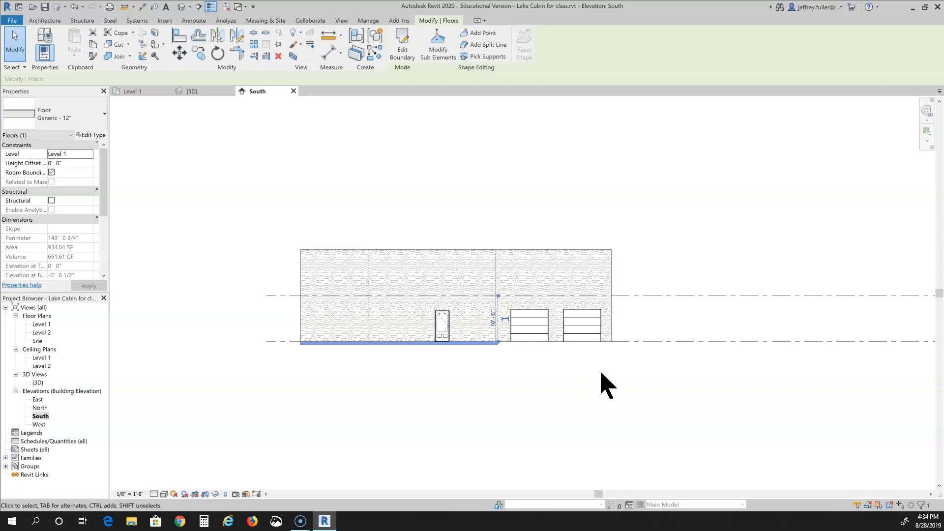
{"action": "scroll", "coordinate": [601, 372], "scroll_direction": "down", "scroll_amount": 2}
{"action": "middle_click_drag", "start_coordinate": [590, 388], "coordinate": [549, 393]}
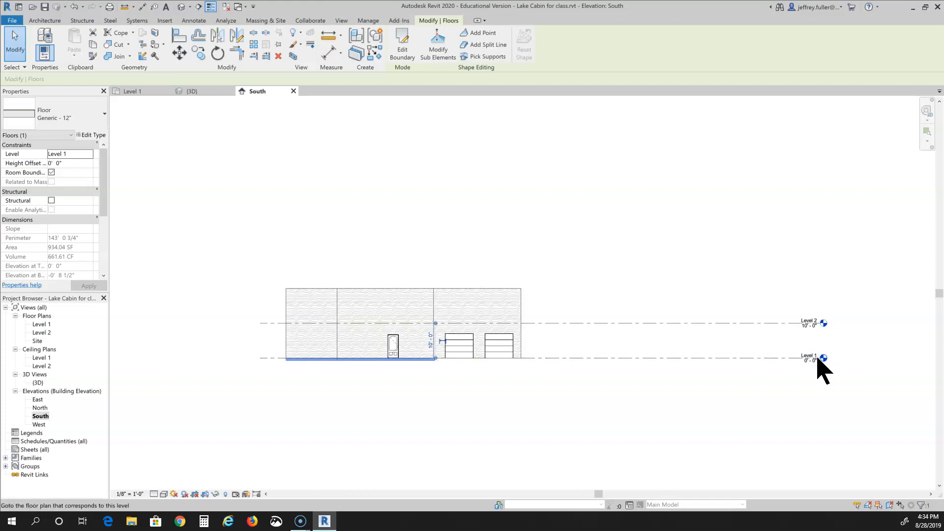
- Shorten the level lines so their heads sit just beyond the garage end of the building
{"action": "left_click", "coordinate": [819, 358]}
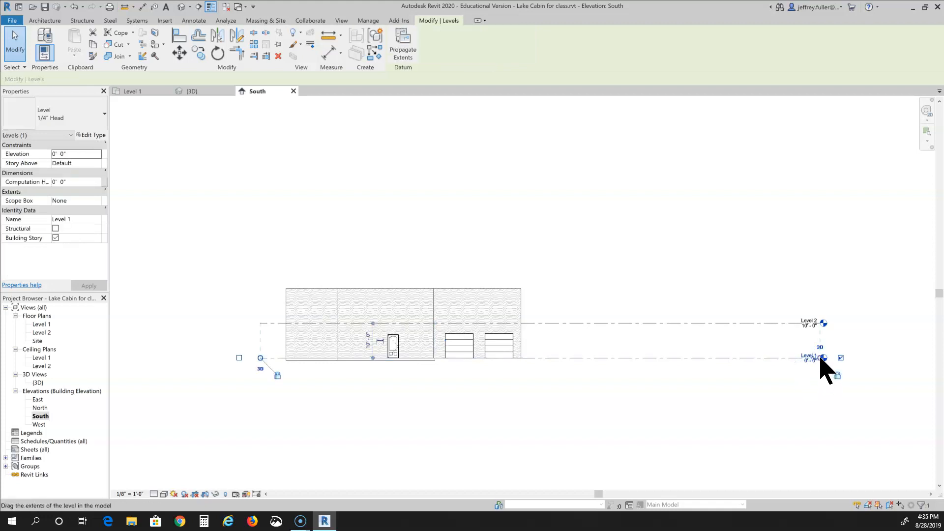
{"action": "left_click_drag", "start_coordinate": [822, 359], "coordinate": [582, 359]}
{"action": "left_click", "coordinate": [500, 404]}
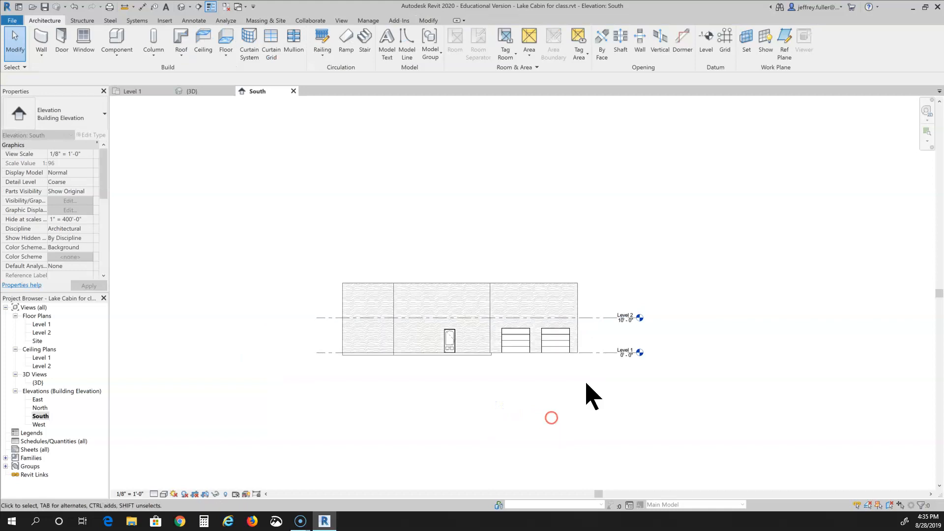
{"action": "scroll", "coordinate": [586, 396], "scroll_direction": "up", "scroll_amount": 2}
{"action": "middle_click_drag", "start_coordinate": [571, 382], "coordinate": [583, 421]}
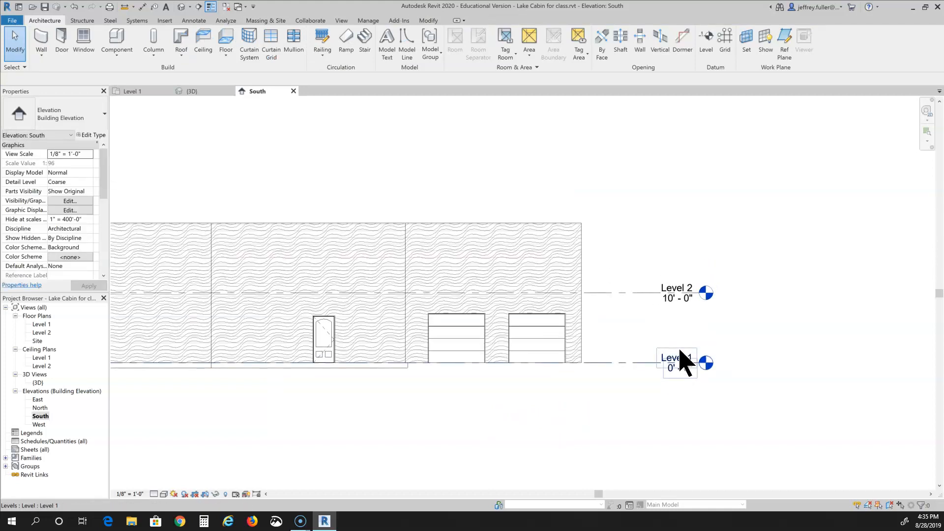
{"action": "left_click", "coordinate": [677, 363]}
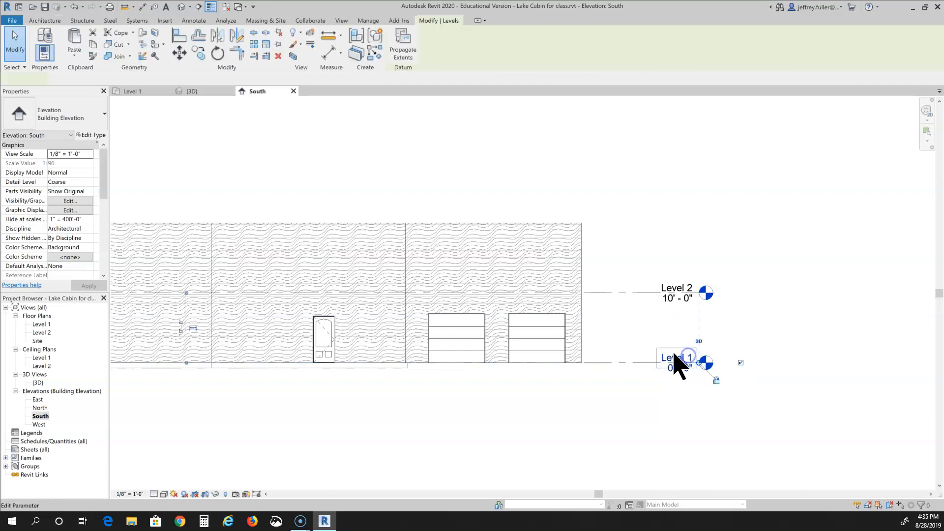
{"action": "left_click", "coordinate": [675, 356]}
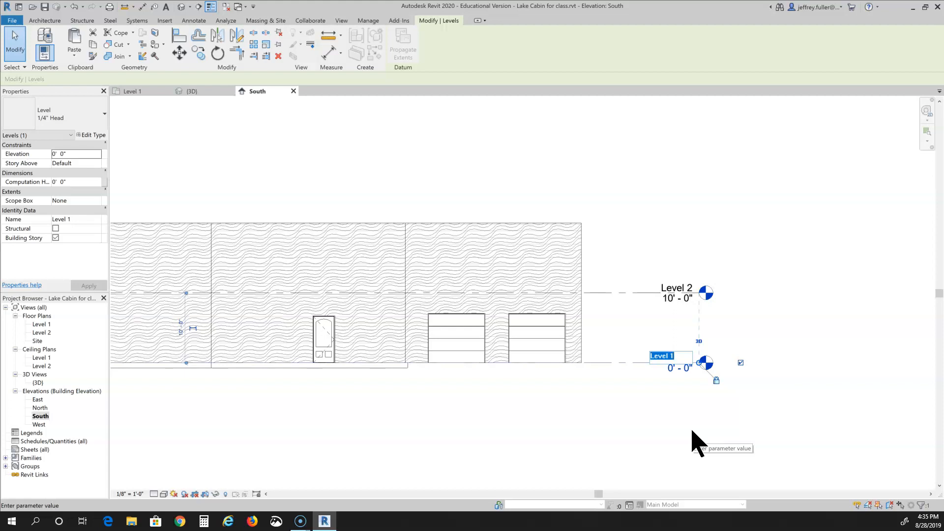
{"action": "scroll", "coordinate": [708, 417], "scroll_direction": "up", "scroll_amount": 2}
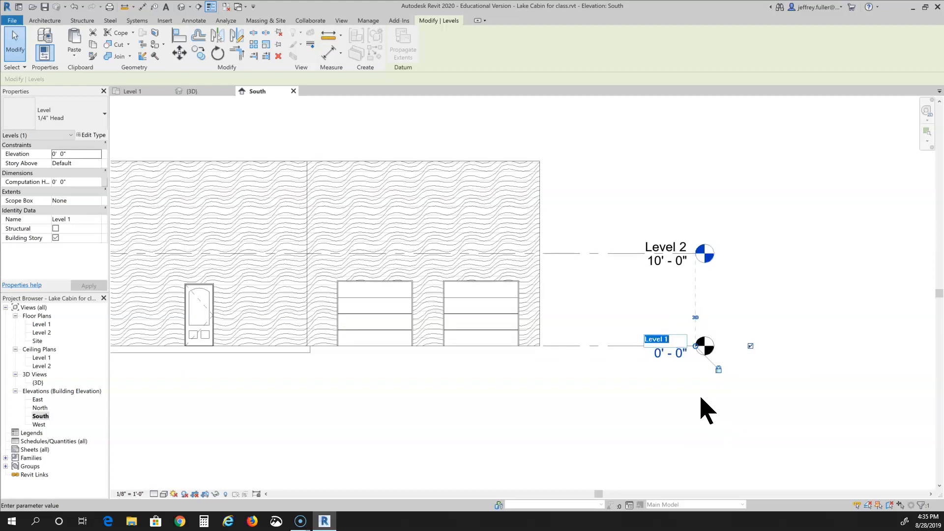
{"action": "left_click", "coordinate": [673, 393]}
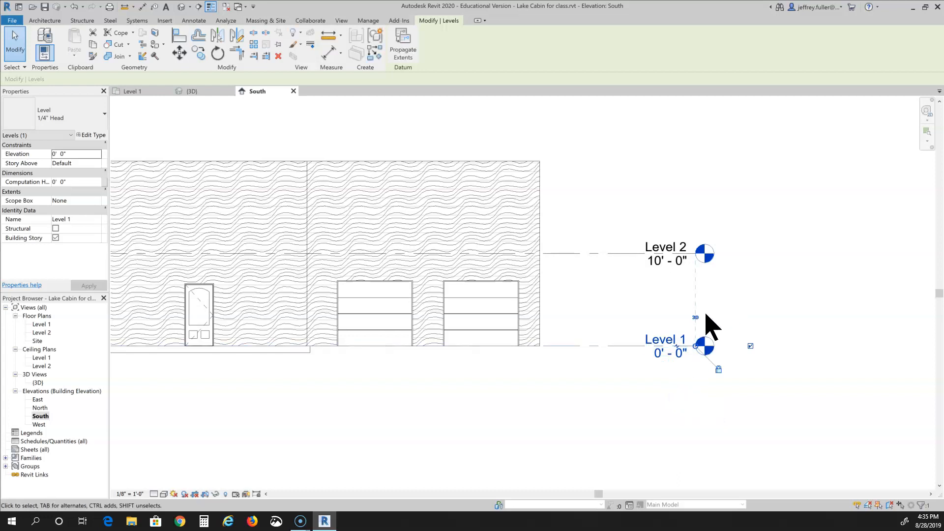
- Rename Level 2 as "Top of Wall 1" and rename its corresponding views as well
{"action": "left_click", "coordinate": [672, 249]}
{"action": "left_click", "coordinate": [669, 245]}
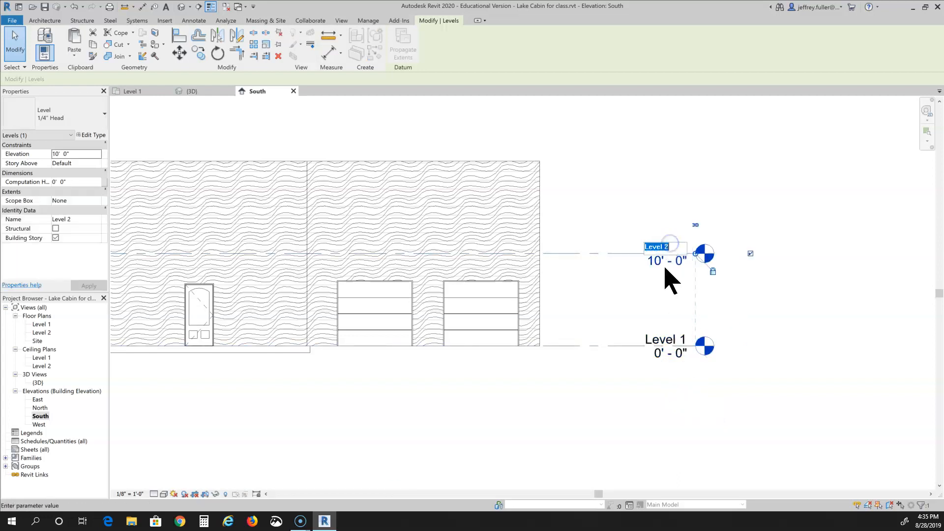
{"action": "type", "text": "Top of Wall 1"}
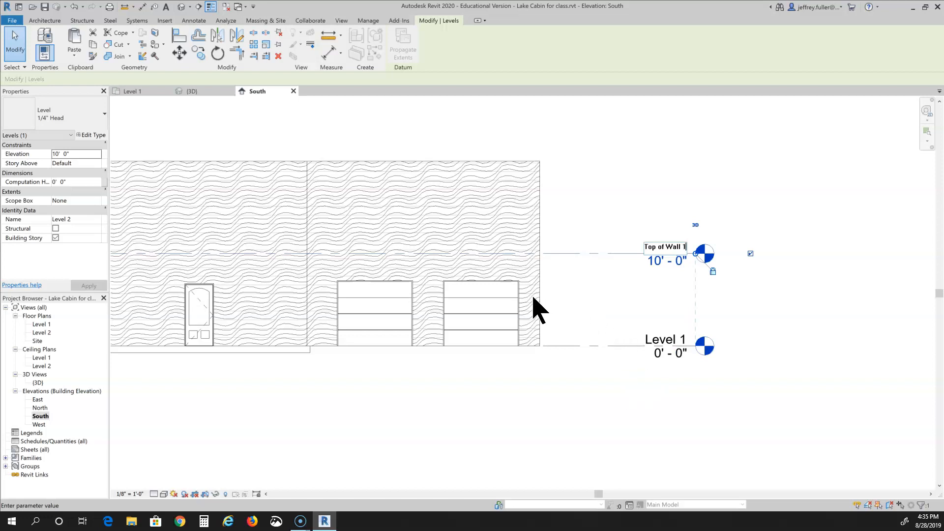
{"action": "left_click", "coordinate": [612, 302]}
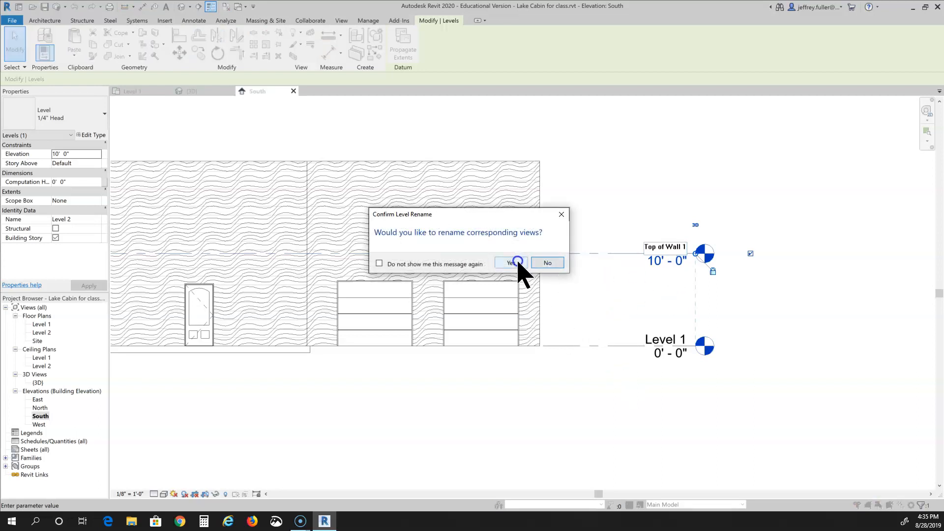
{"action": "left_click", "coordinate": [511, 263]}
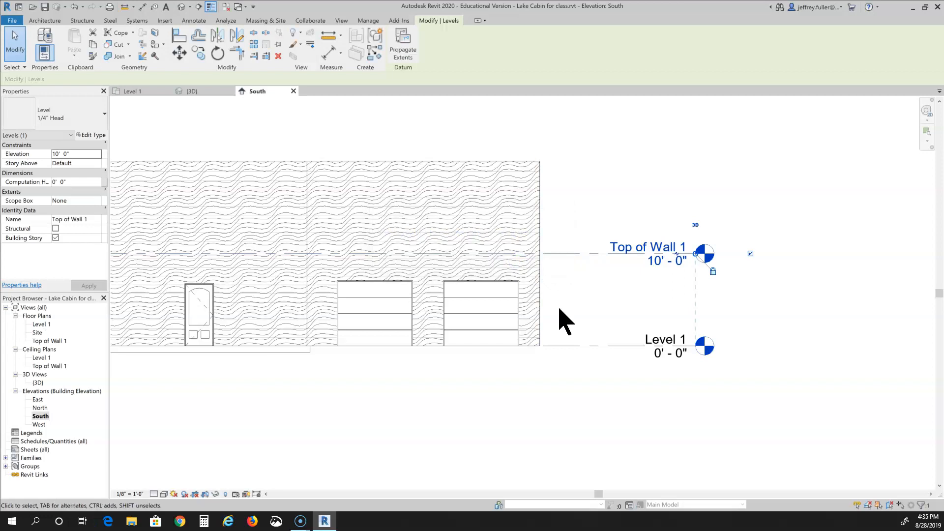
- Set the elevation of the Top of Wall 1 level to 8' 0"
{"action": "left_click", "coordinate": [659, 266]}
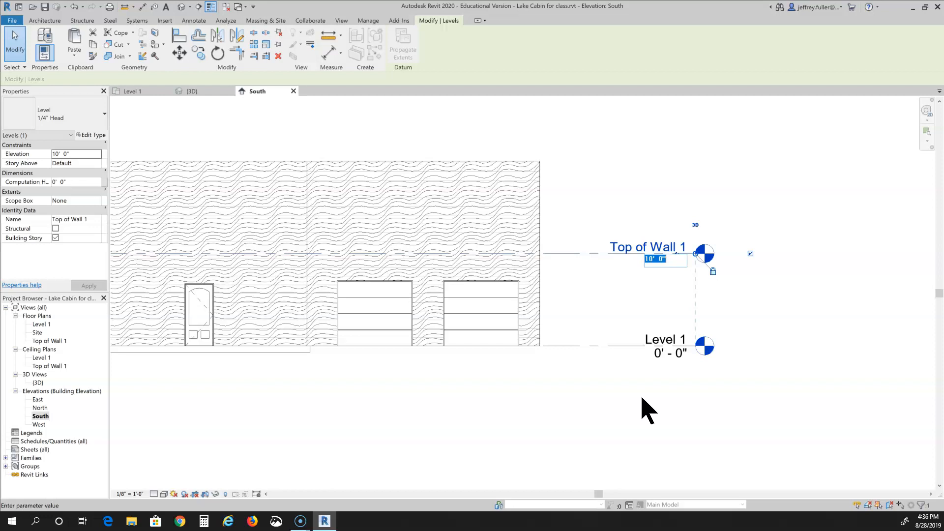
{"action": "type", "text": "8'"}
{"action": "key", "text": "Return"}
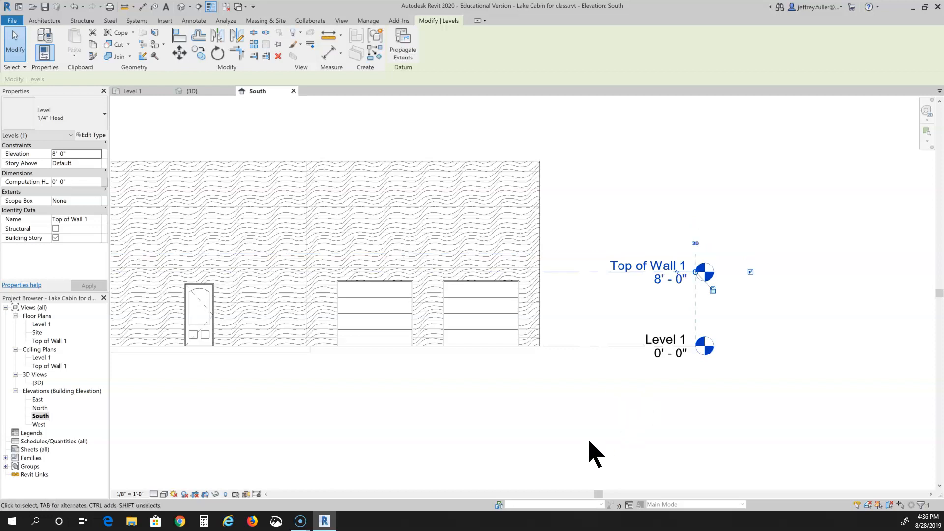
- Draw a new level at 9' 0" across the building, aligning both ends with the existing level lines
{"action": "middle_click_drag", "start_coordinate": [565, 363], "coordinate": [691, 417]}
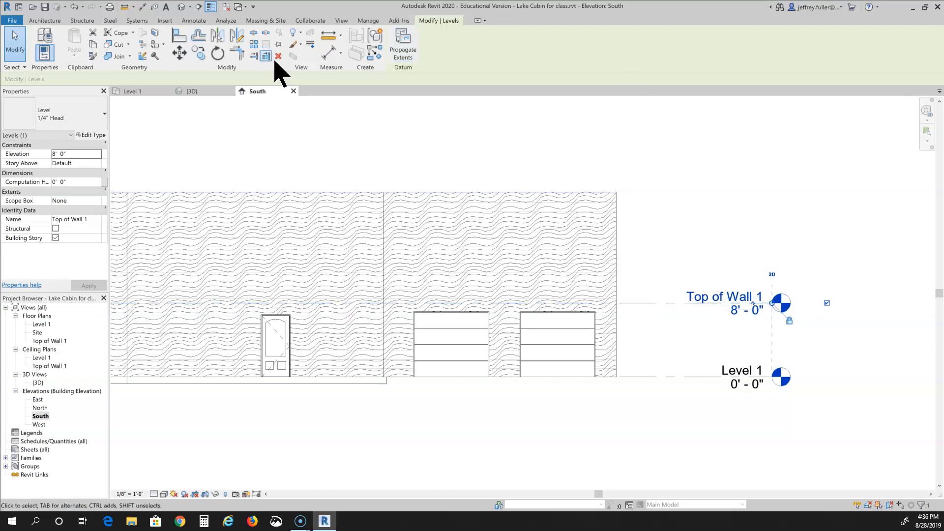
{"action": "left_click", "coordinate": [51, 22]}
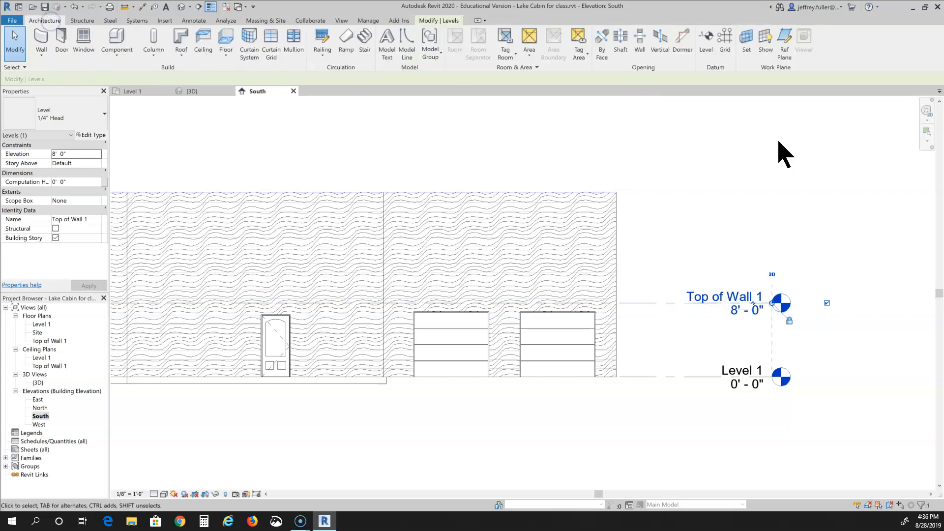
{"action": "left_click", "coordinate": [706, 44]}
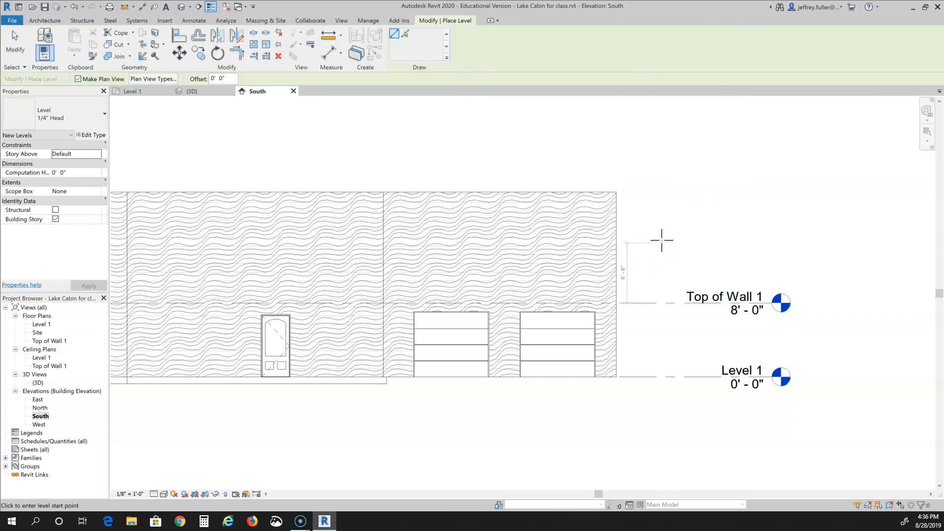
{"action": "scroll", "coordinate": [660, 243], "scroll_direction": "down", "scroll_amount": 2}
{"action": "middle_click_drag", "start_coordinate": [660, 242], "coordinate": [845, 249]}
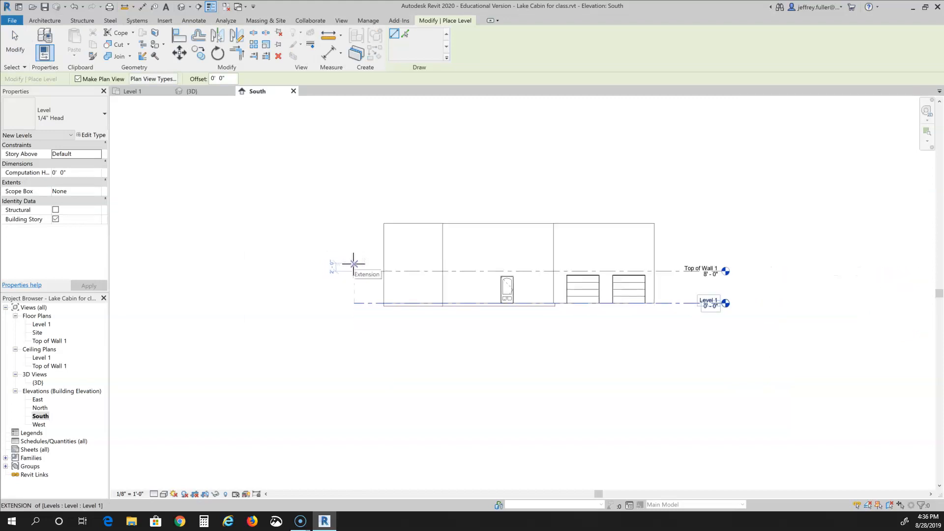
{"action": "scroll", "coordinate": [353, 264], "scroll_direction": "up", "scroll_amount": 5}
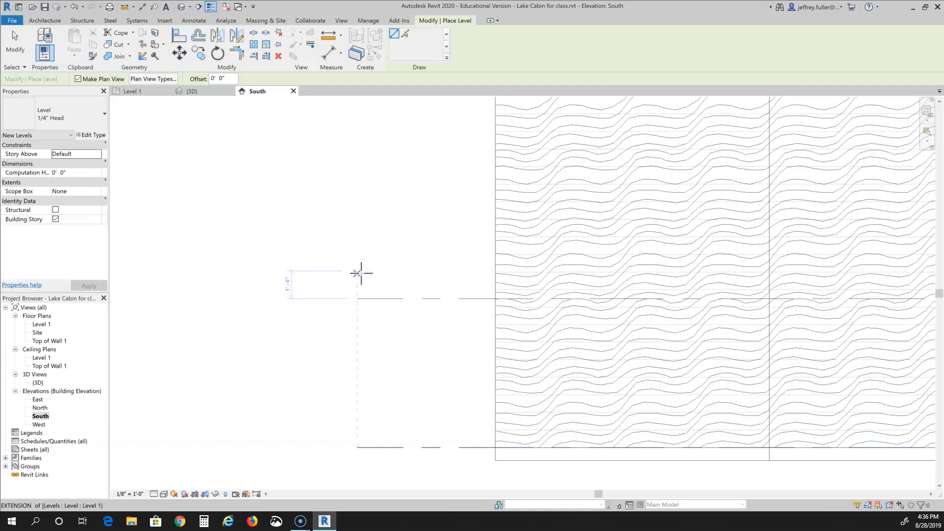
{"action": "left_click", "coordinate": [360, 279]}
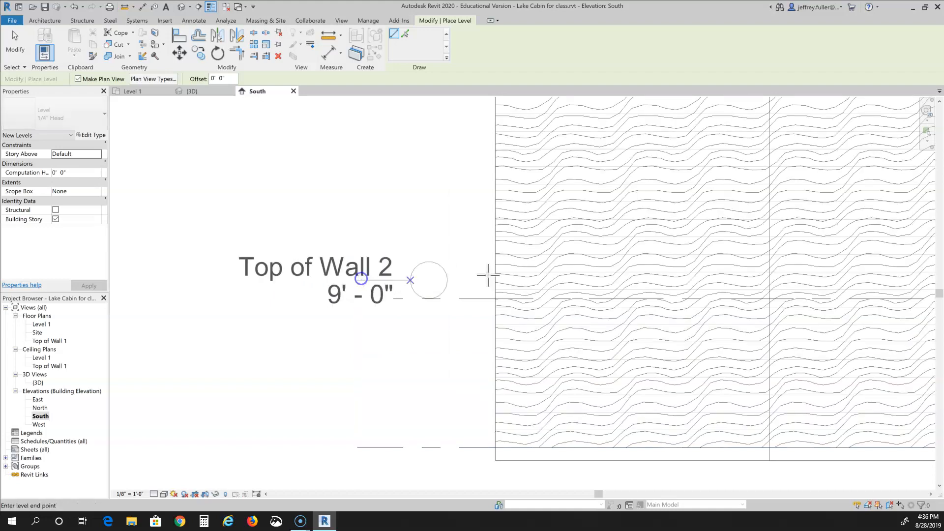
{"action": "scroll", "coordinate": [636, 270], "scroll_direction": "down", "scroll_amount": 3}
{"action": "mouse_move", "coordinate": [711, 277]}
{"action": "middle_mouse_down"}
{"action": "mouse_move", "coordinate": [402, 276]}
{"action": "mouse_move", "coordinate": [81, 303]}
{"action": "middle_mouse_up"}
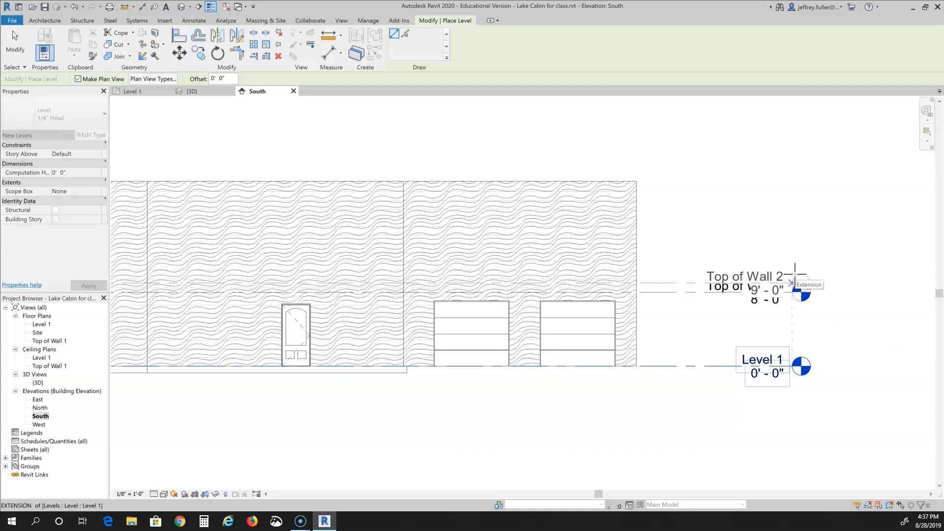
{"action": "left_click", "coordinate": [796, 274]}
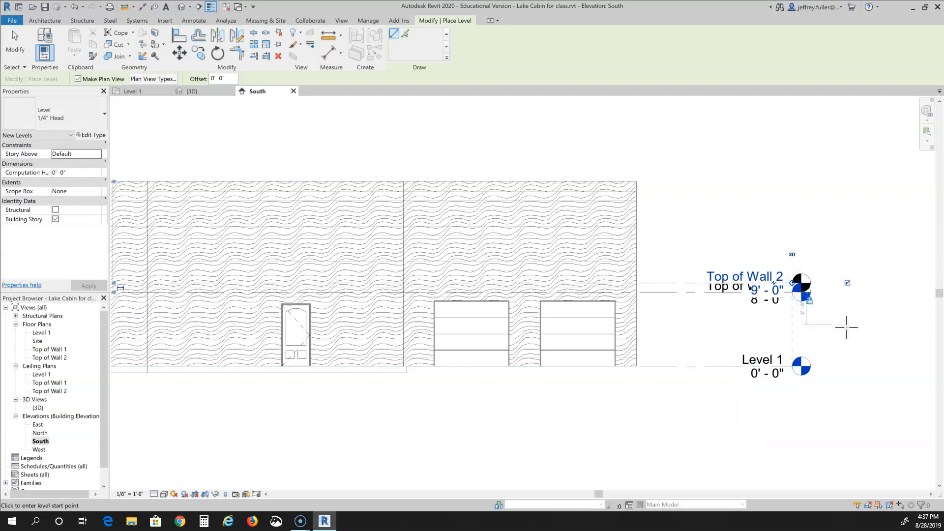
{"action": "key", "text": "Escape"}
{"action": "key", "text": "Escape"}
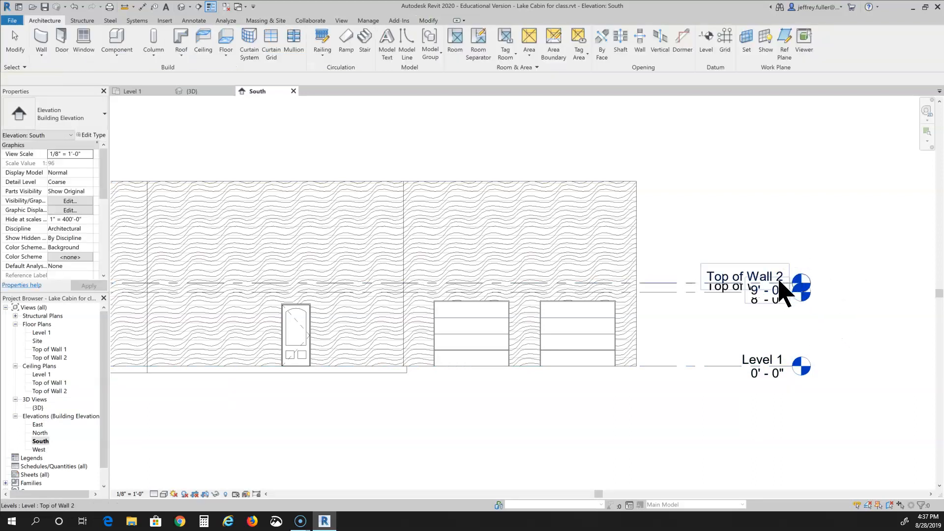
- Add elbows to the 9' and 8' level lines, shifting their heads apart to separate the overlapping labels
{"action": "left_click", "coordinate": [780, 282]}
{"action": "mouse_move", "coordinate": [773, 283]}
{"action": "left_mouse_down"}
{"action": "mouse_move", "coordinate": [773, 327]}
{"action": "mouse_move", "coordinate": [771, 266]}
{"action": "left_mouse_up"}
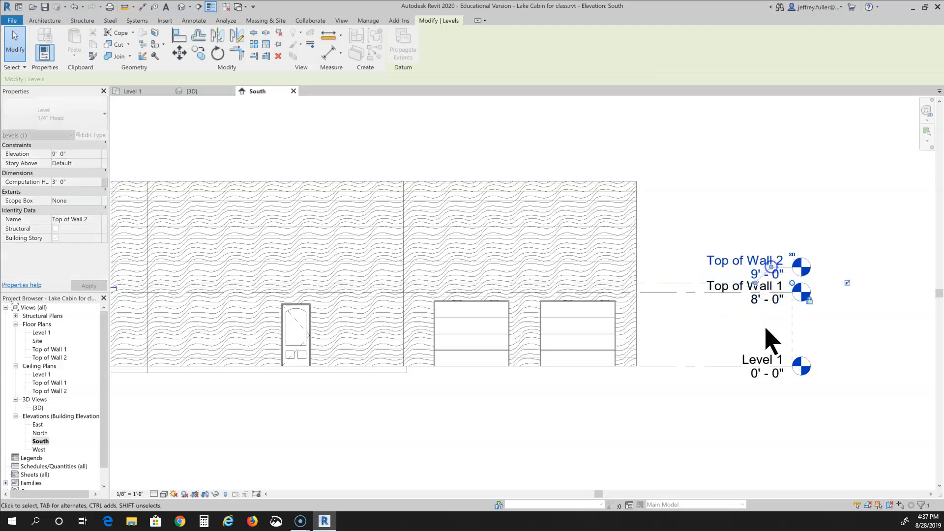
{"action": "left_click", "coordinate": [708, 293]}
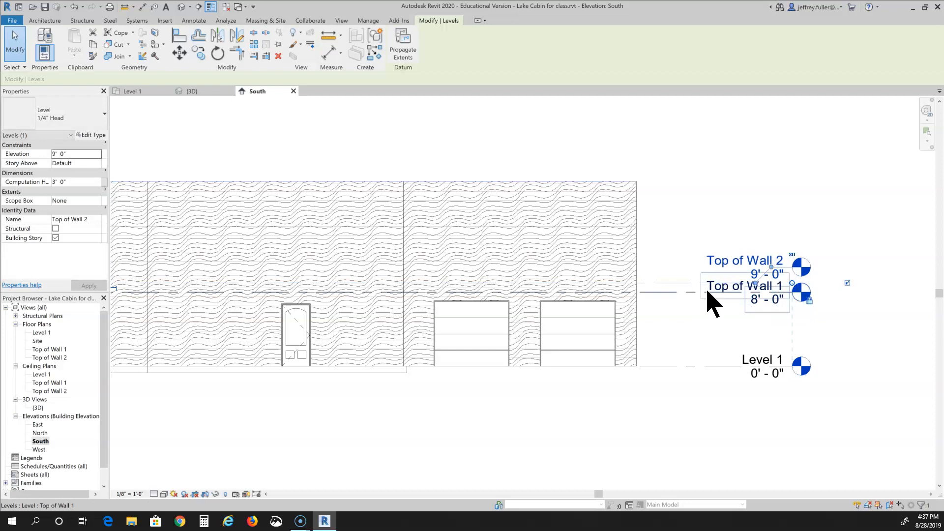
{"action": "left_click", "coordinate": [776, 298]}
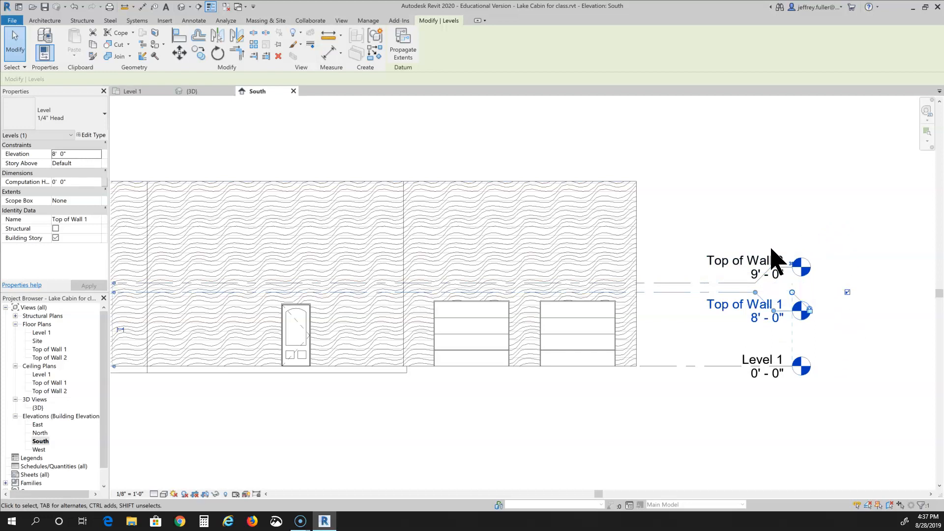
- Rename the 9' level as "Level 2" and rename its corresponding views as well
{"action": "left_click", "coordinate": [772, 268]}
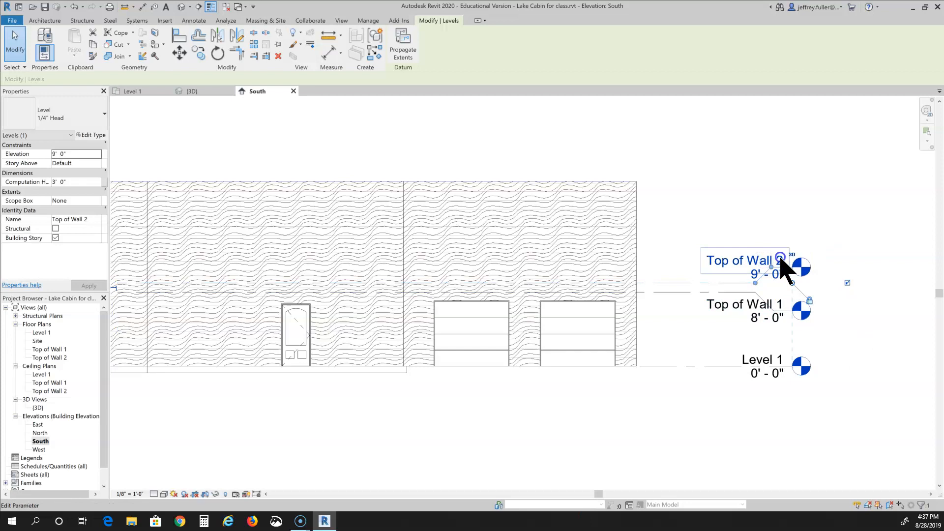
{"action": "left_click", "coordinate": [781, 260]}
{"action": "type", "text": "Level 2"}
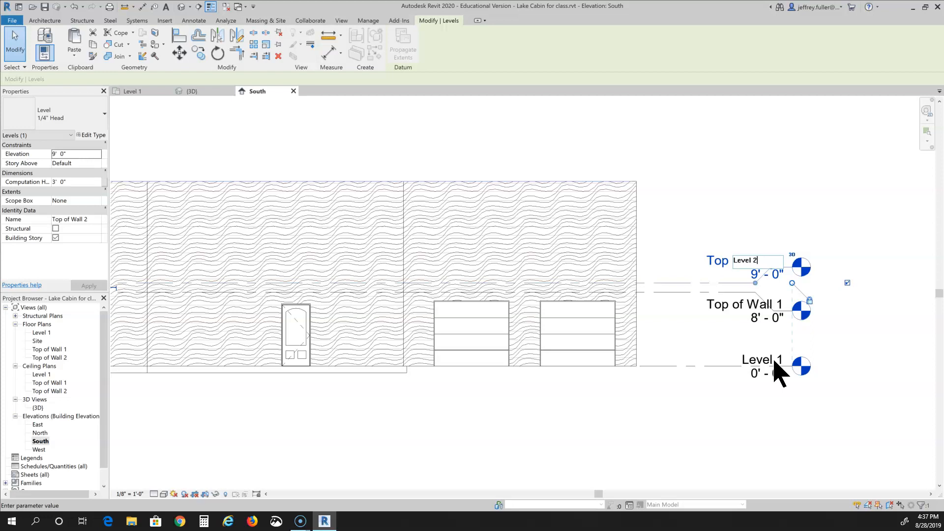
{"action": "left_click", "coordinate": [748, 209]}
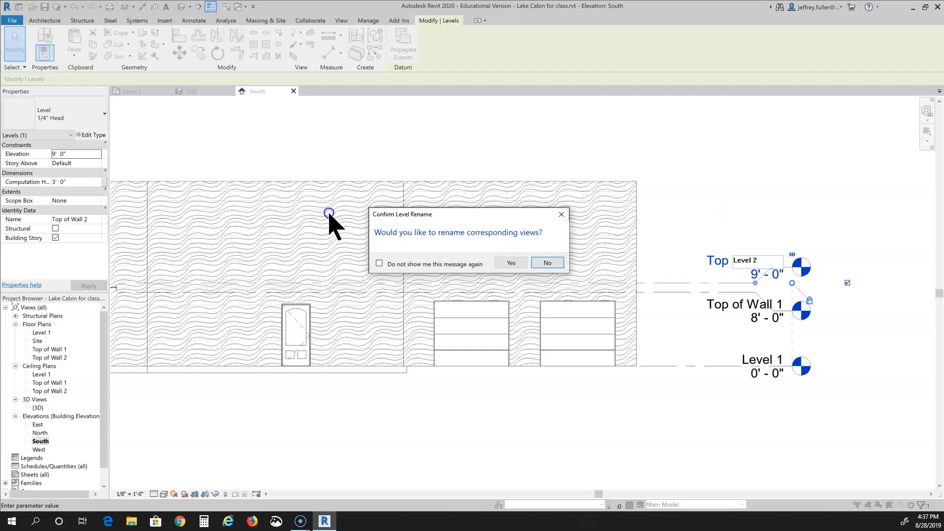
{"action": "left_click", "coordinate": [509, 264]}
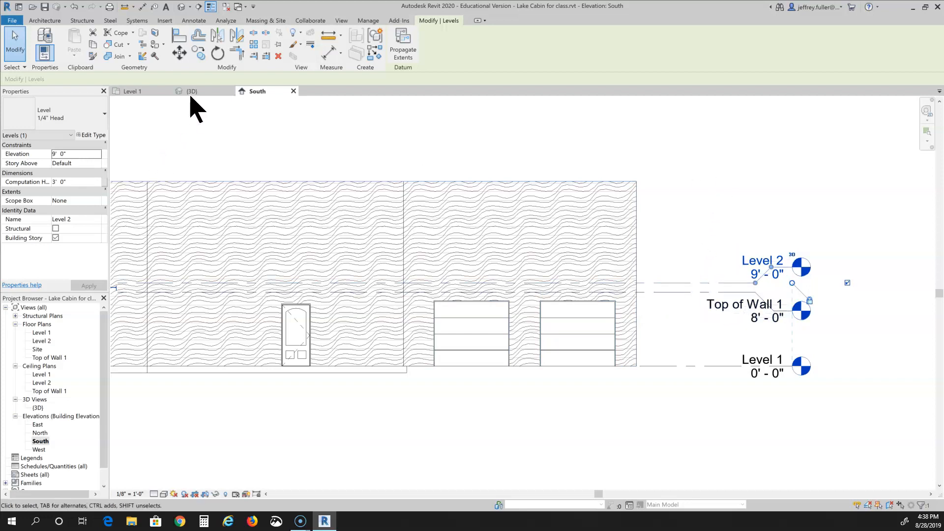
- Draw a new level at 17' 0" across the building, aligning its head with the existing level heads
{"action": "left_click", "coordinate": [48, 21]}
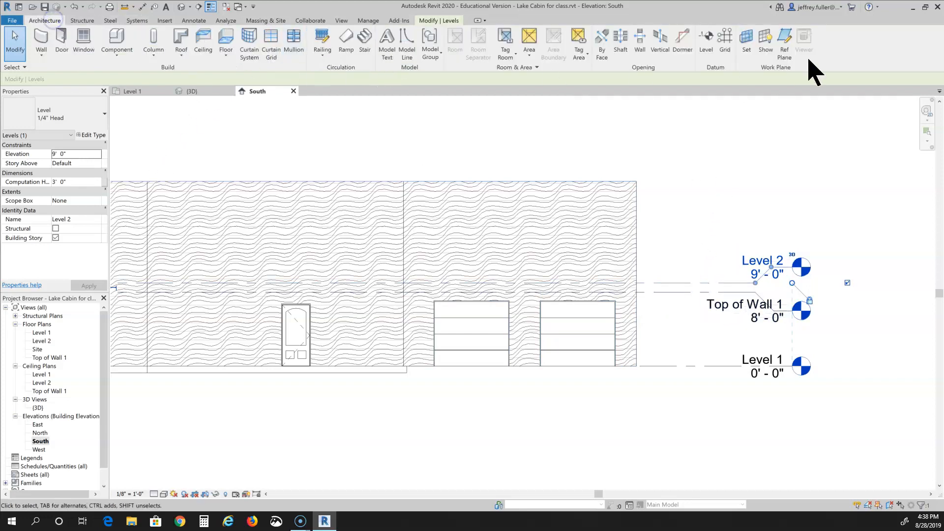
{"action": "left_click", "coordinate": [707, 40]}
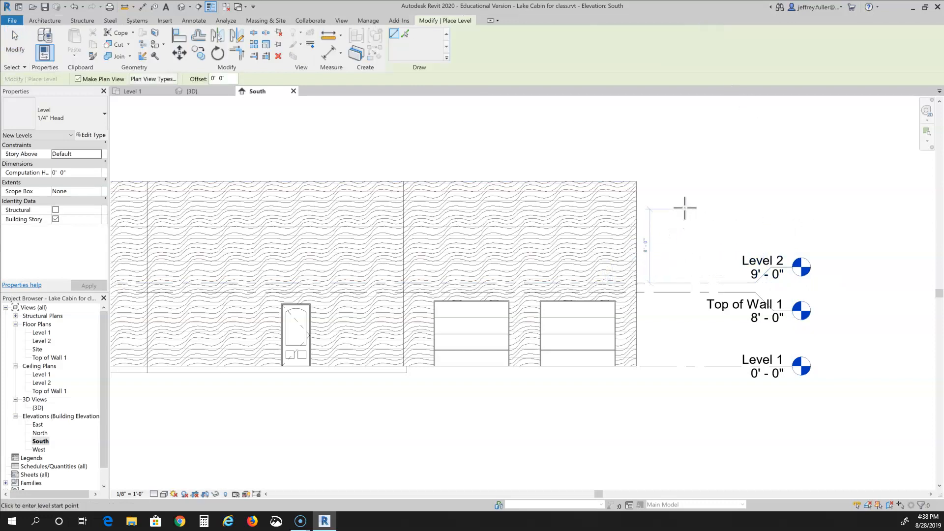
{"action": "scroll", "coordinate": [685, 208], "scroll_direction": "down", "scroll_amount": 5}
{"action": "middle_click_drag", "start_coordinate": [665, 213], "coordinate": [766, 205]}
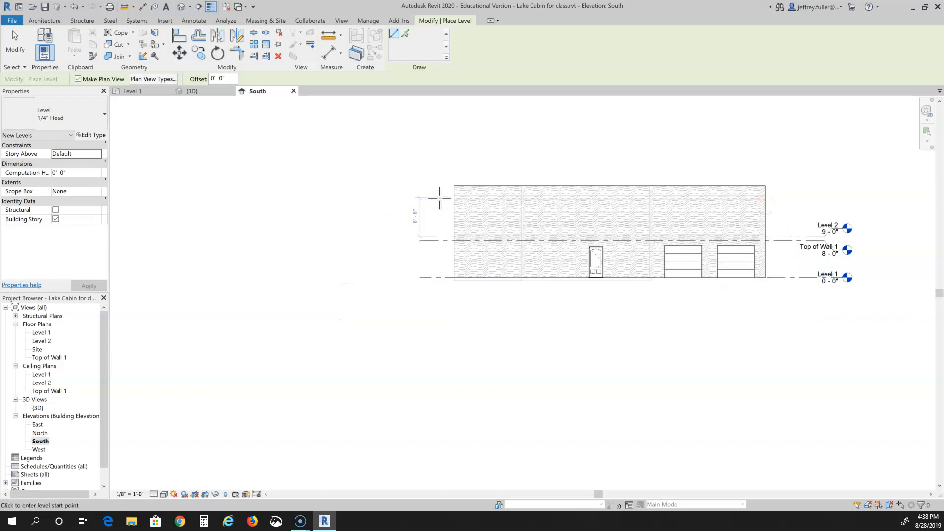
{"action": "left_click", "coordinate": [438, 199]}
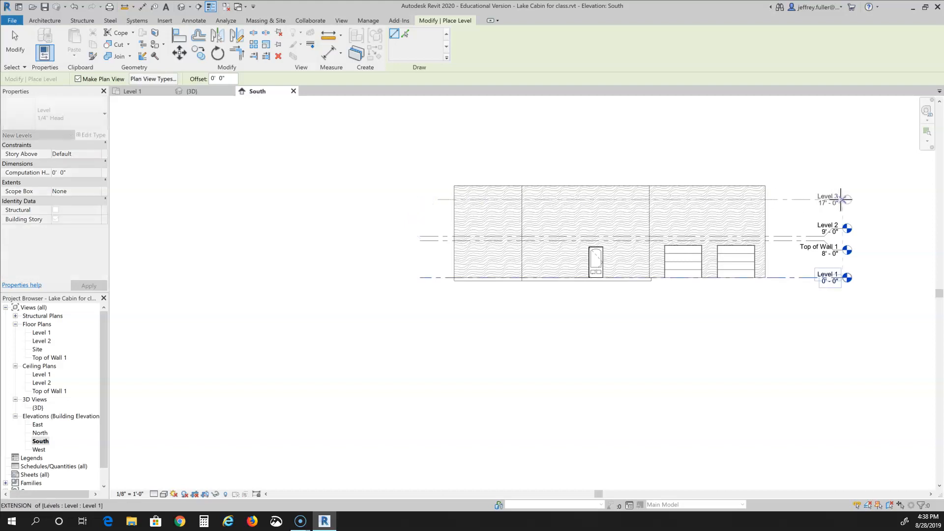
{"action": "left_click", "coordinate": [843, 198]}
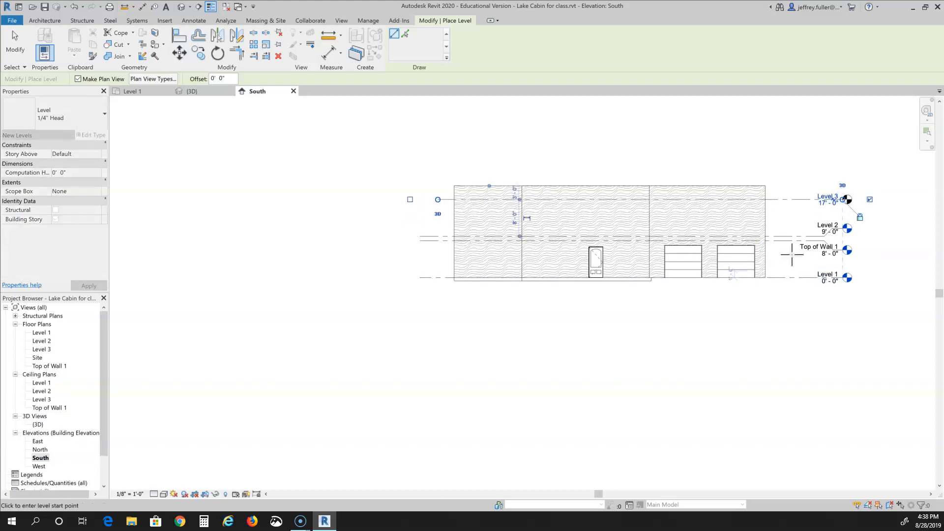
{"action": "scroll", "coordinate": [836, 231], "scroll_direction": "up", "scroll_amount": 3}
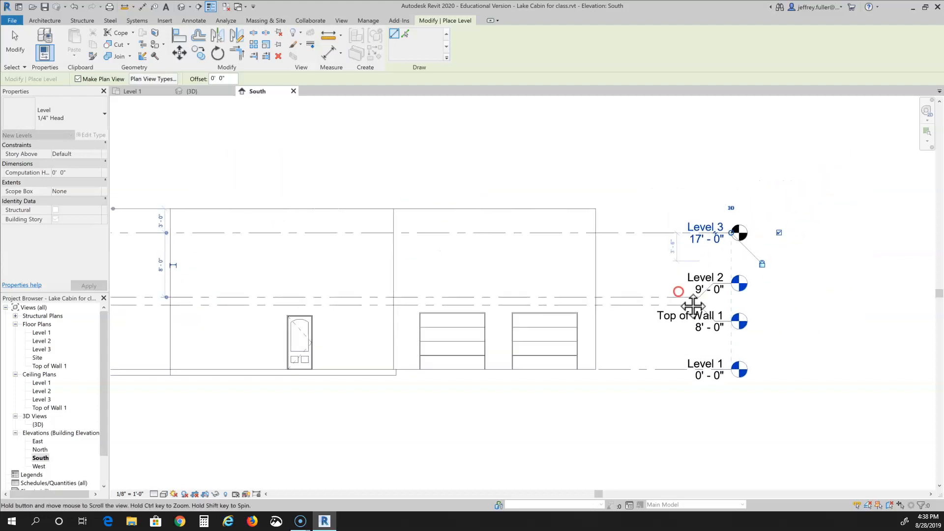
{"action": "scroll", "coordinate": [689, 265], "scroll_direction": "up", "scroll_amount": 2}
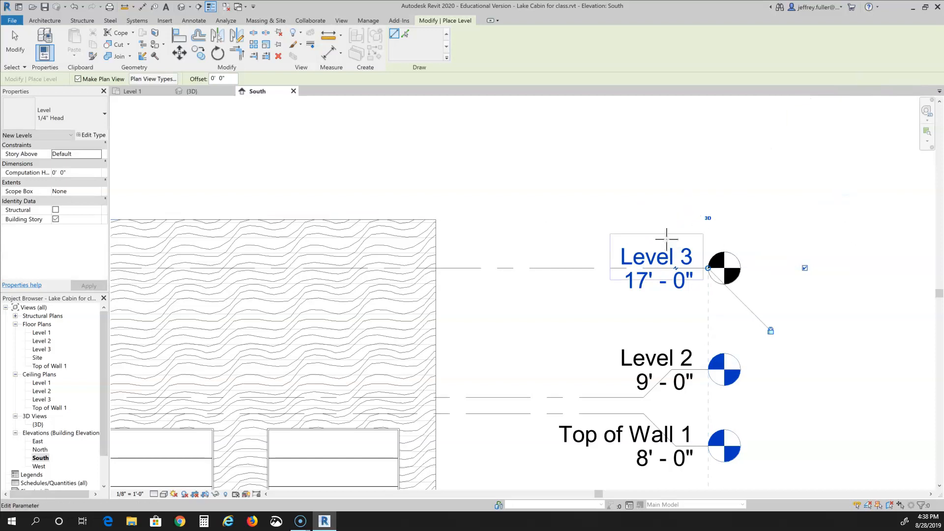
{"action": "key", "text": "Escape"}
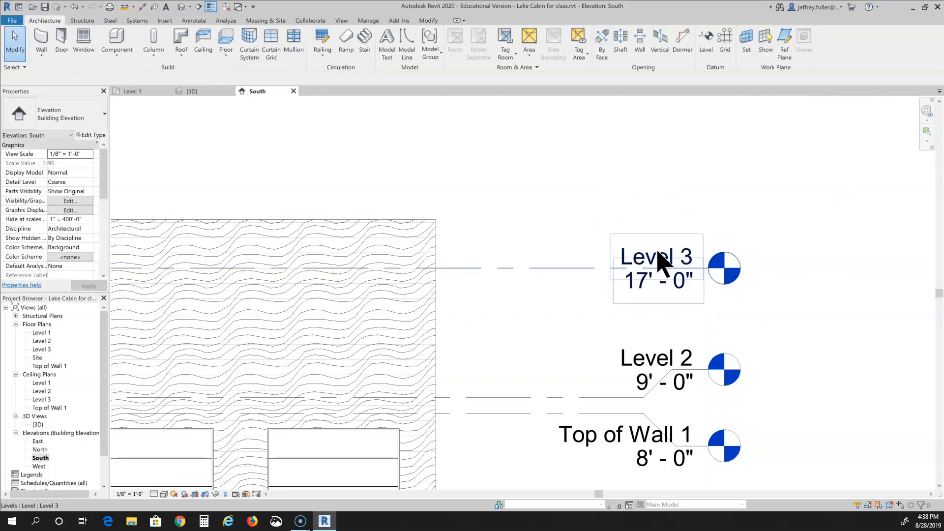
- Rename the 17' level as "Top of Wall 2" and rename its corresponding views as well
{"action": "left_click", "coordinate": [660, 257]}
{"action": "left_click", "coordinate": [662, 261]}
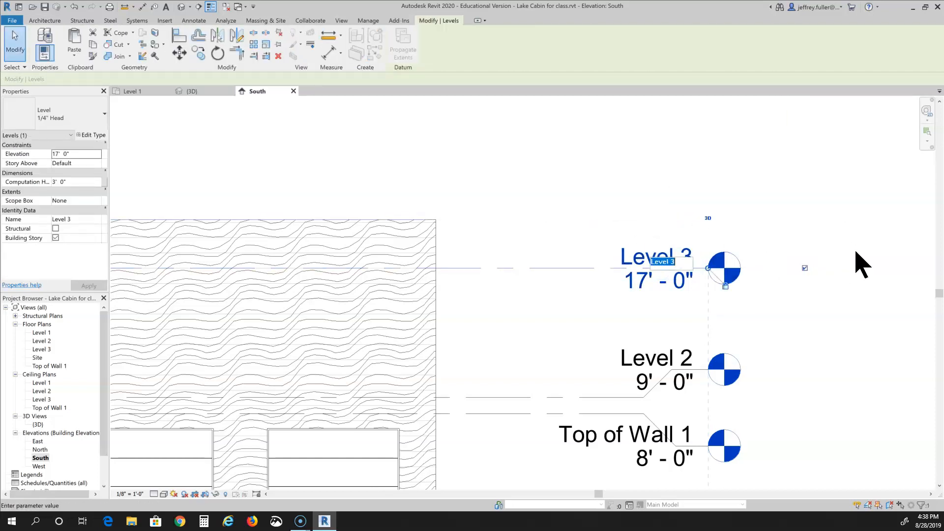
{"action": "key", "text": "BackSpace"}
{"action": "left_click", "coordinate": [805, 268]}
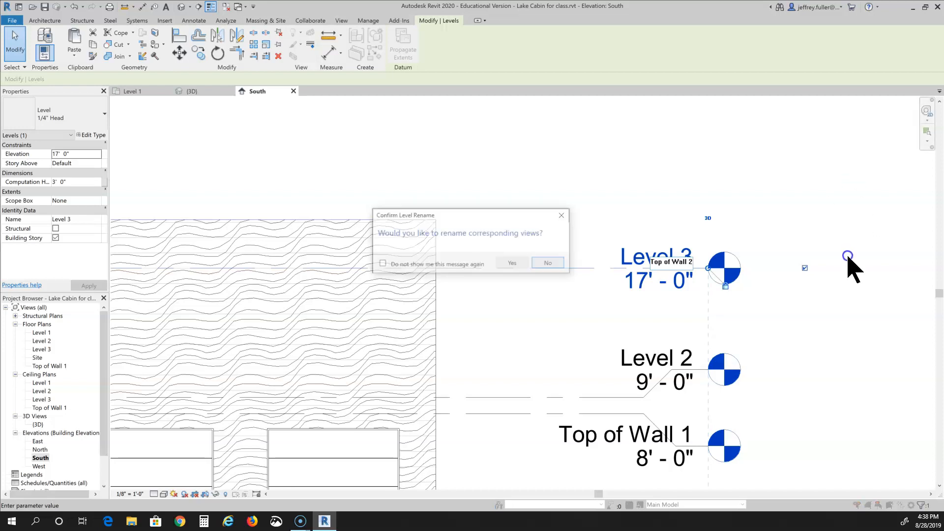
{"action": "left_click", "coordinate": [512, 263]}
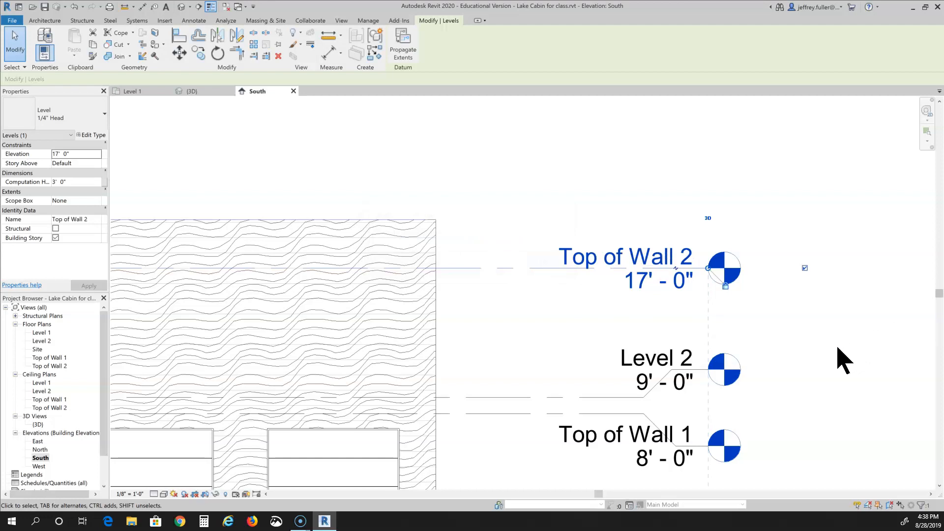
- Open the Level 2 floor plan and start an architectural floor boundary sketch on that level
{"action": "scroll", "coordinate": [812, 359], "scroll_direction": "down", "scroll_amount": 2}
{"action": "scroll", "coordinate": [807, 361], "scroll_direction": "down", "scroll_amount": 1}
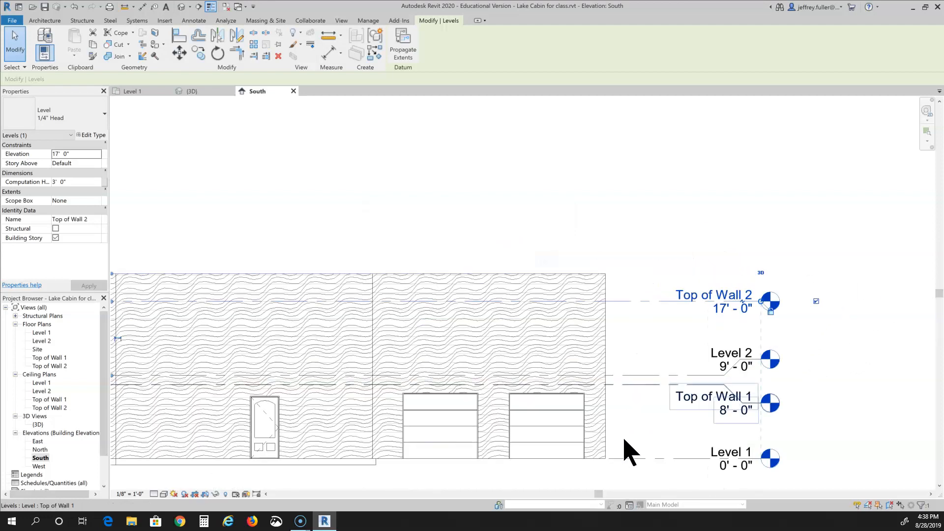
{"action": "scroll", "coordinate": [627, 449], "scroll_direction": "down", "scroll_amount": 2}
{"action": "mouse_move", "coordinate": [626, 449]}
{"action": "middle_mouse_down"}
{"action": "mouse_move", "coordinate": [690, 459]}
{"action": "mouse_move", "coordinate": [724, 353]}
{"action": "mouse_move", "coordinate": [709, 354]}
{"action": "middle_mouse_up"}
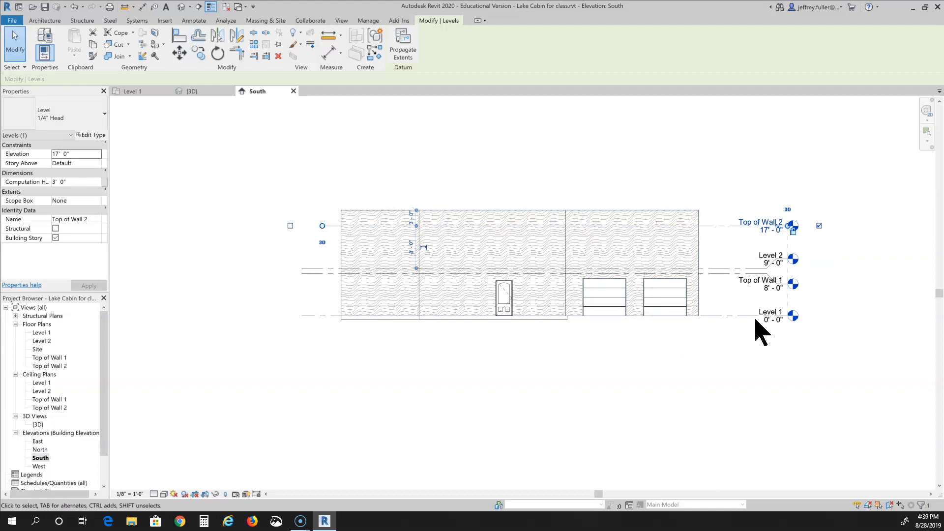
{"action": "scroll", "coordinate": [731, 320], "scroll_direction": "up", "scroll_amount": 2}
{"action": "scroll", "coordinate": [545, 316], "scroll_direction": "down", "scroll_amount": 3}
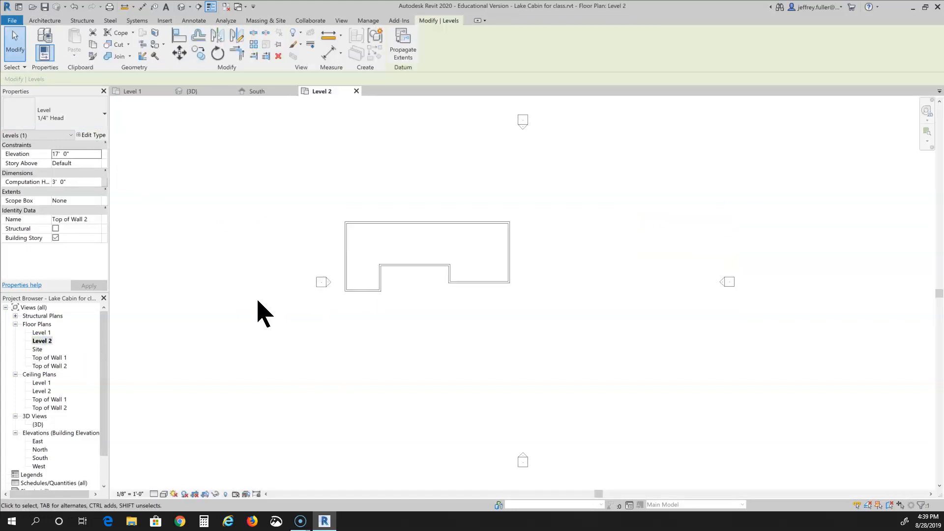
{"action": "scroll", "coordinate": [241, 292], "scroll_direction": "up", "scroll_amount": 2}
{"action": "middle_click_drag", "start_coordinate": [315, 192], "coordinate": [272, 211]}
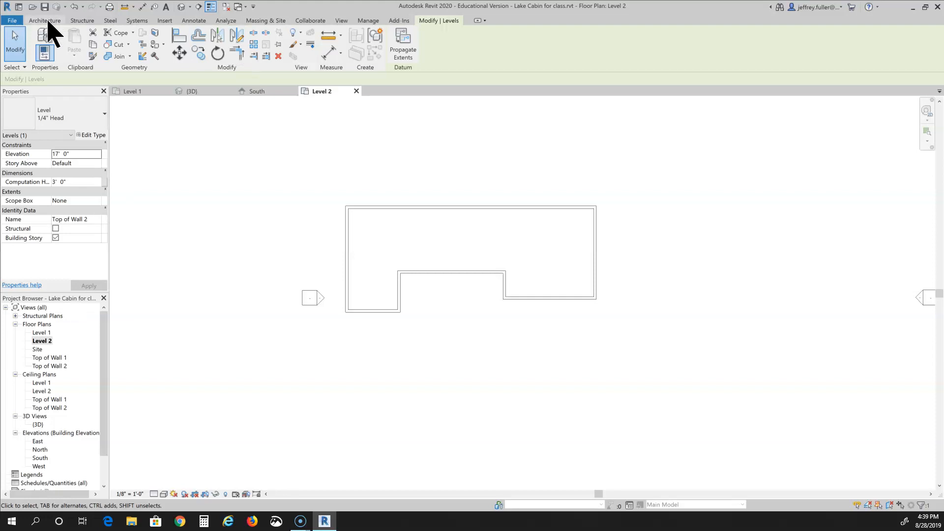
{"action": "left_click", "coordinate": [45, 21]}
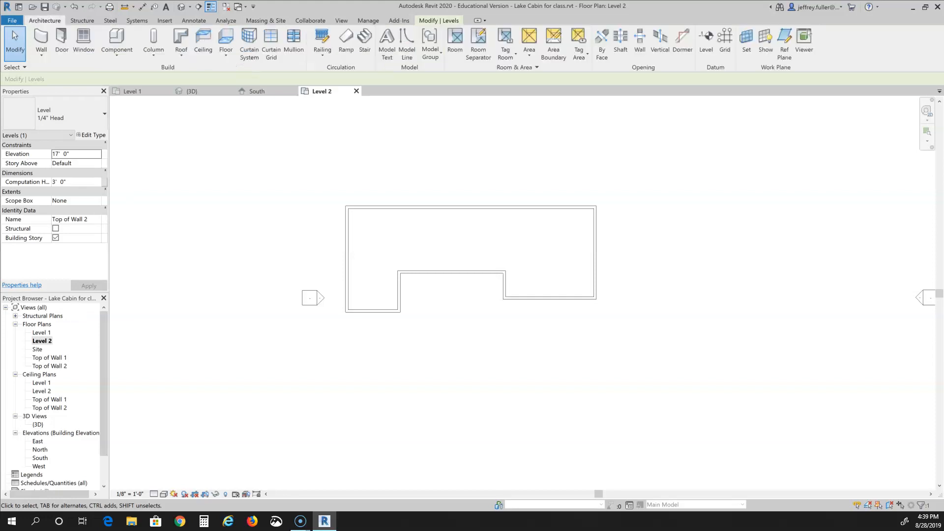
{"action": "left_click", "coordinate": [227, 38]}
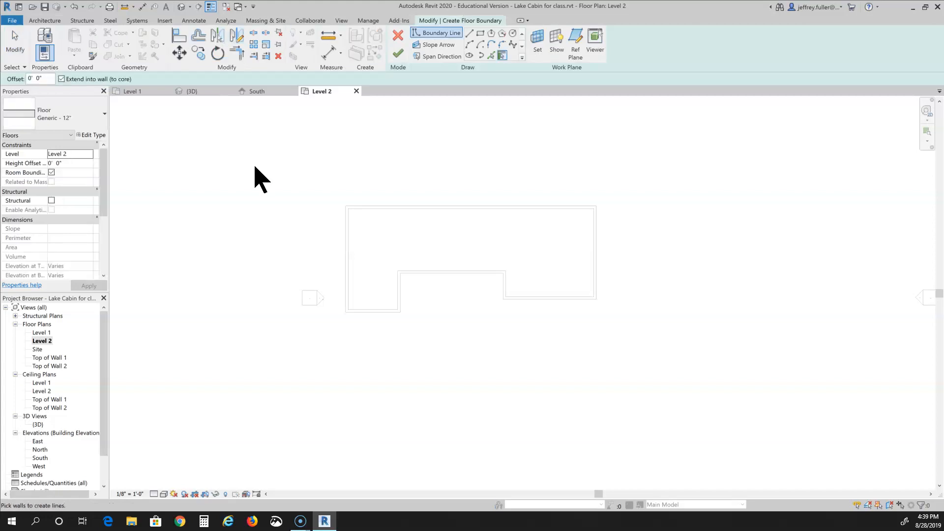
{"action": "left_click", "coordinate": [103, 115]}
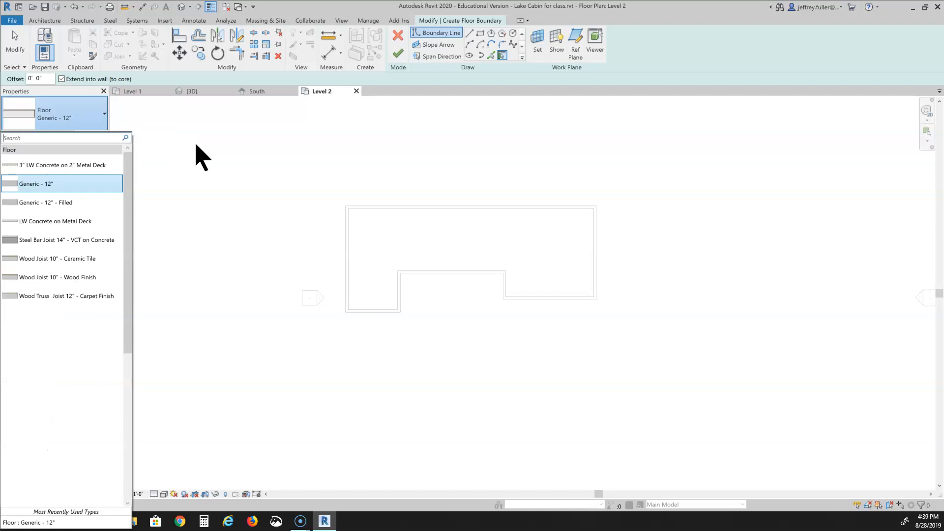
{"action": "left_click", "coordinate": [75, 120]}
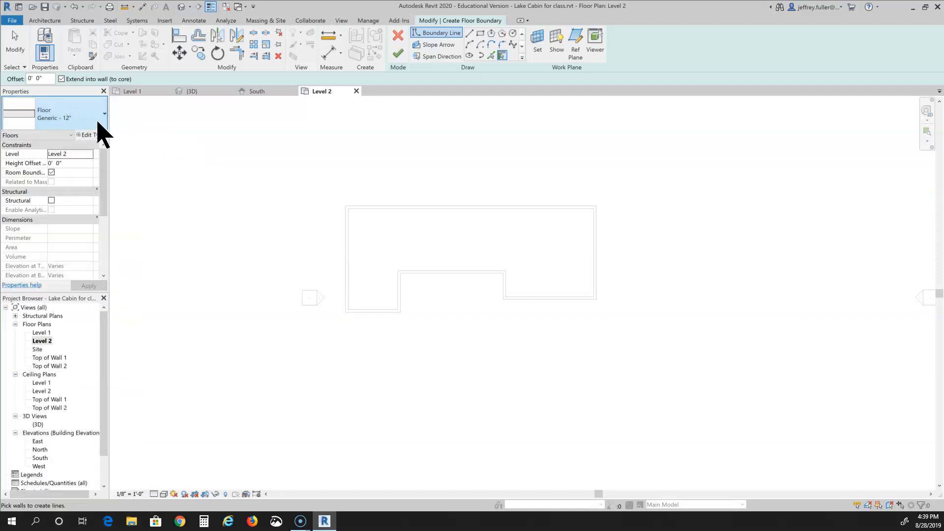
{"action": "left_click", "coordinate": [99, 135]}
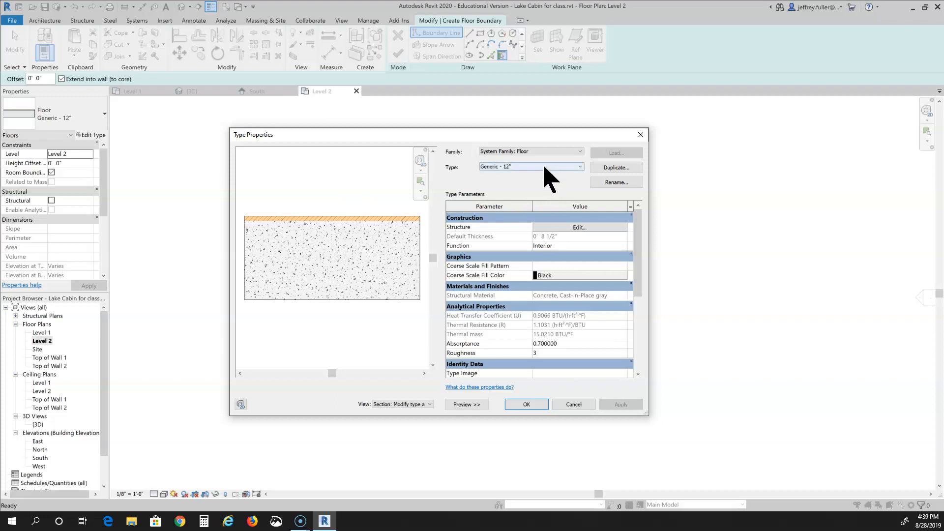
{"action": "left_click", "coordinate": [609, 170]}
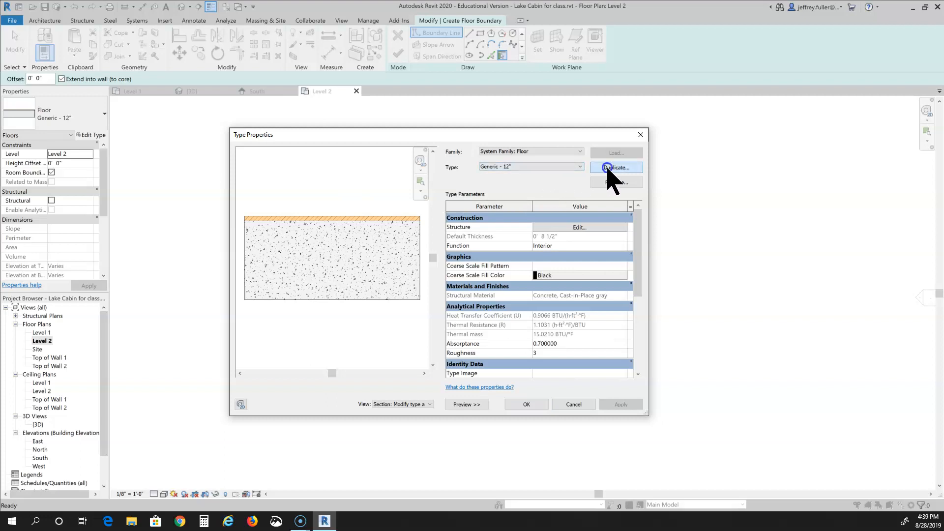
{"action": "left_click", "coordinate": [434, 268]}
{"action": "left_click", "coordinate": [333, 265]}
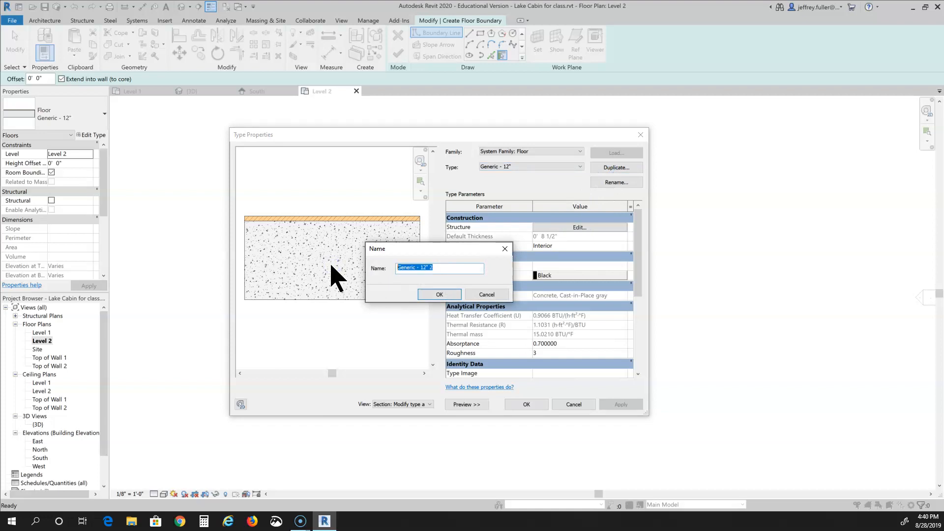
{"action": "left_click", "coordinate": [487, 295]}
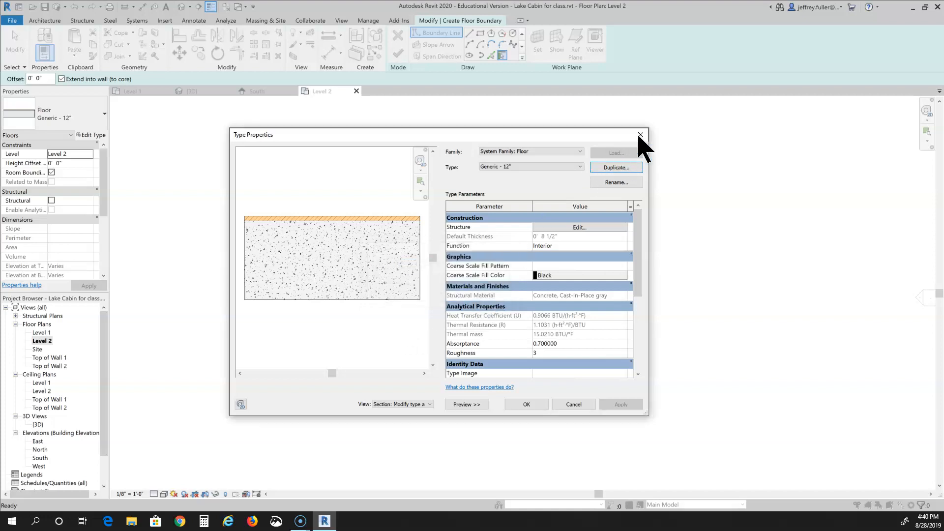
{"action": "left_click", "coordinate": [641, 134]}
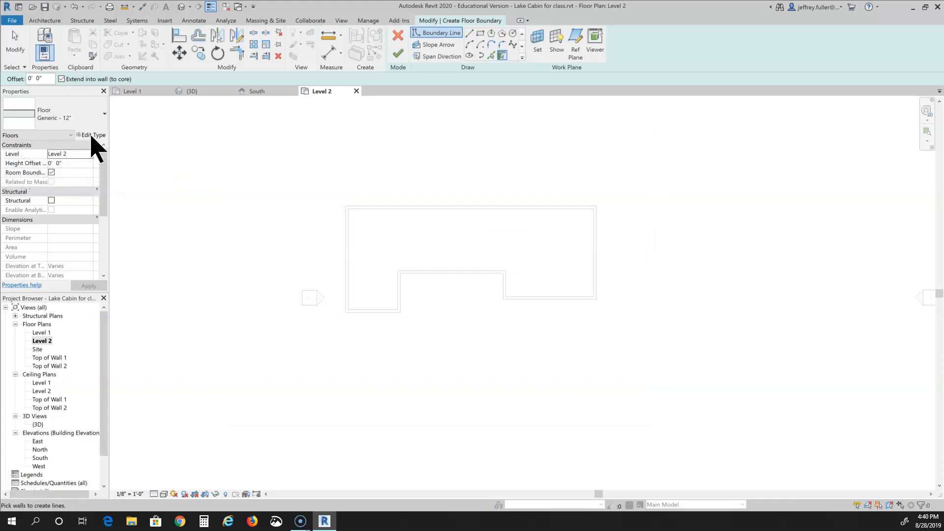
- Set the floor type to Wood Truss Joist 12" - Carpet Finish
{"action": "left_click", "coordinate": [95, 111]}
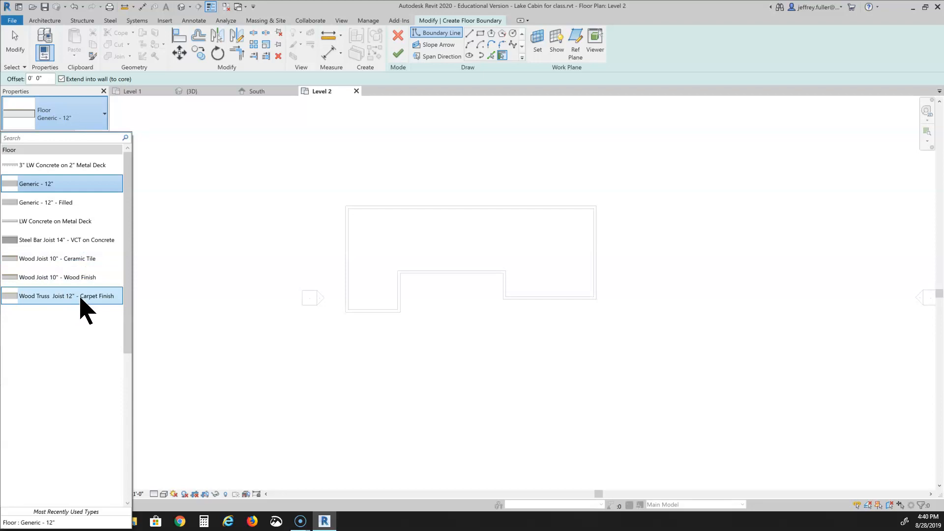
{"action": "mouse_move", "coordinate": [52, 312]}
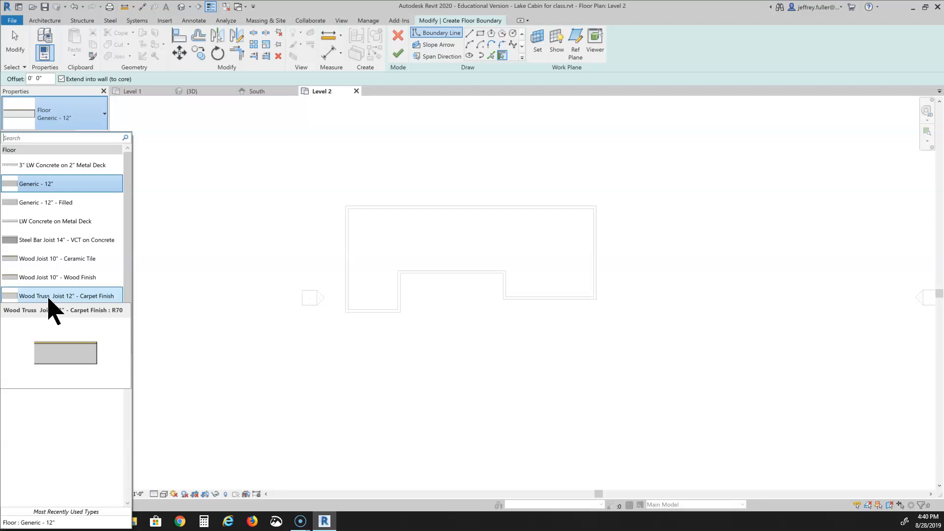
{"action": "left_click", "coordinate": [49, 297]}
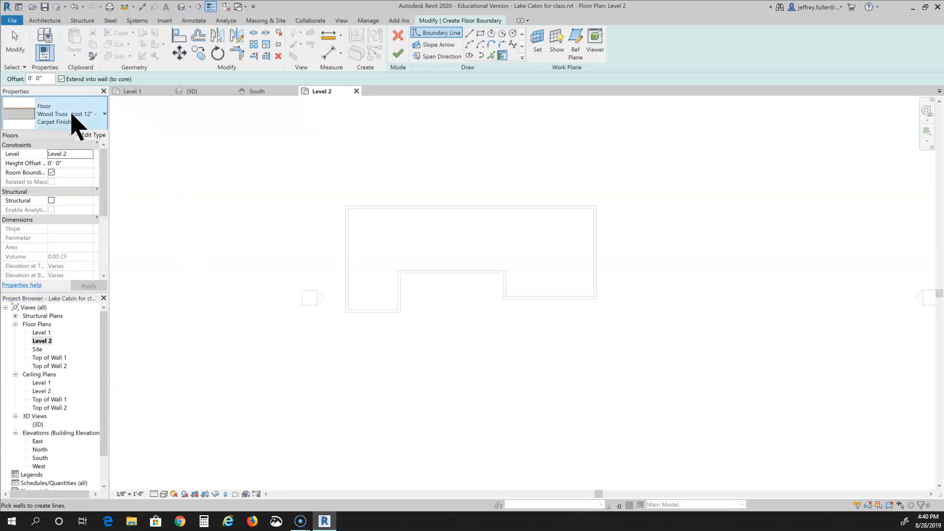
- Duplicate the current floor type under the name "Wood Truss Joist 12" - Wood Finish 2"
{"action": "left_click", "coordinate": [89, 135]}
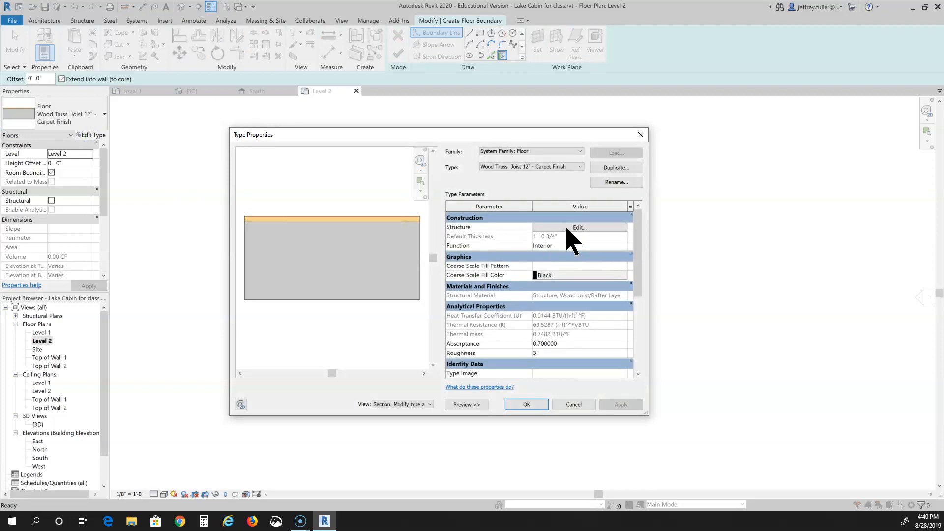
{"action": "left_click", "coordinate": [617, 167]}
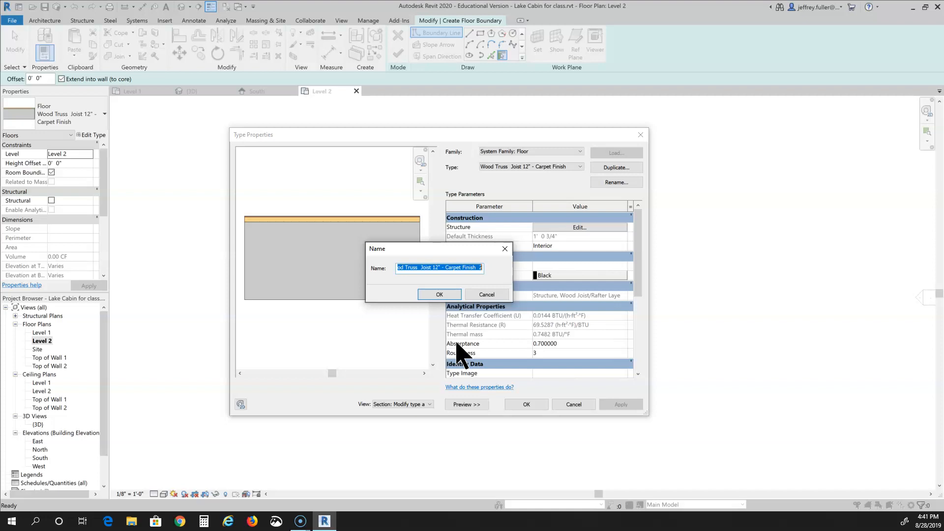
{"action": "left_click_drag", "start_coordinate": [477, 267], "coordinate": [450, 267]}
{"action": "type", "text": "Wood"}
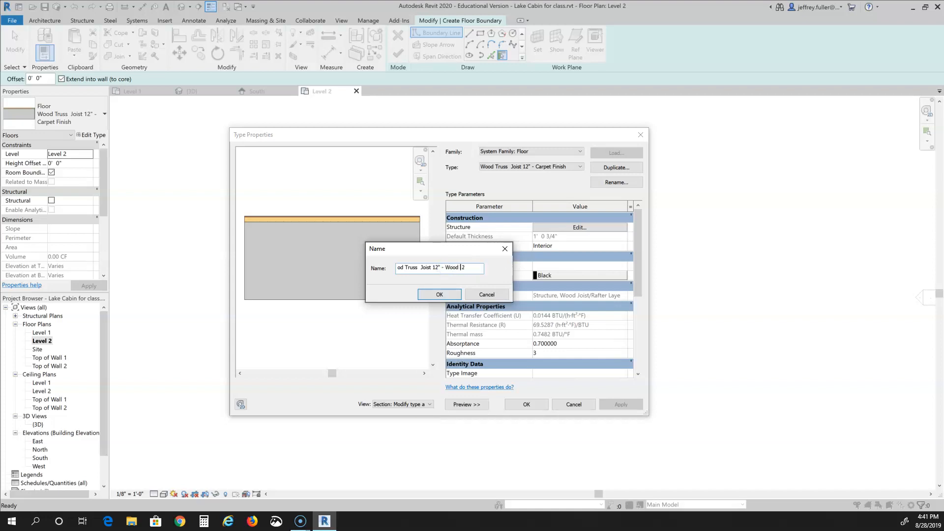
{"action": "type", "text": " Finish"}
{"action": "left_click", "coordinate": [439, 295]}
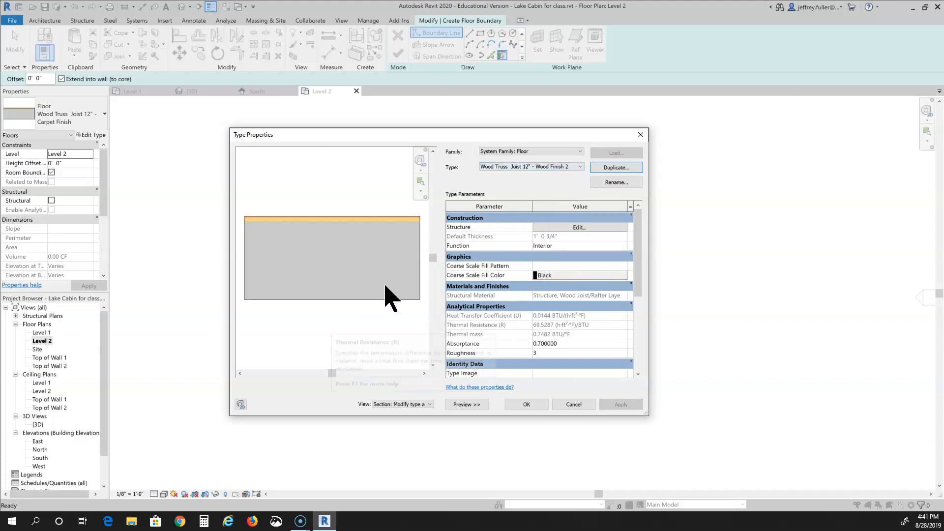
- Open the new floor type's layer structure and set the Finish 1 layer's material to Wood - Stained
{"action": "left_click", "coordinate": [563, 228]}
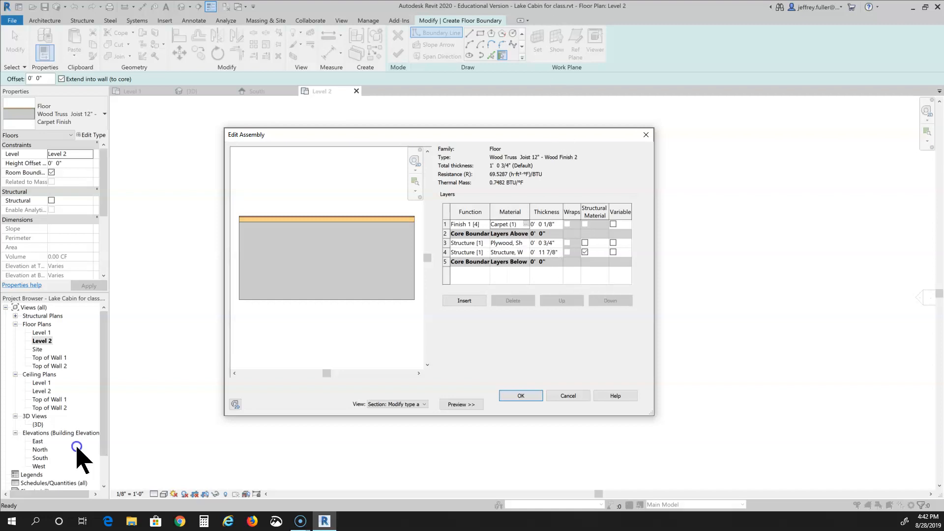
{"action": "left_click", "coordinate": [509, 225]}
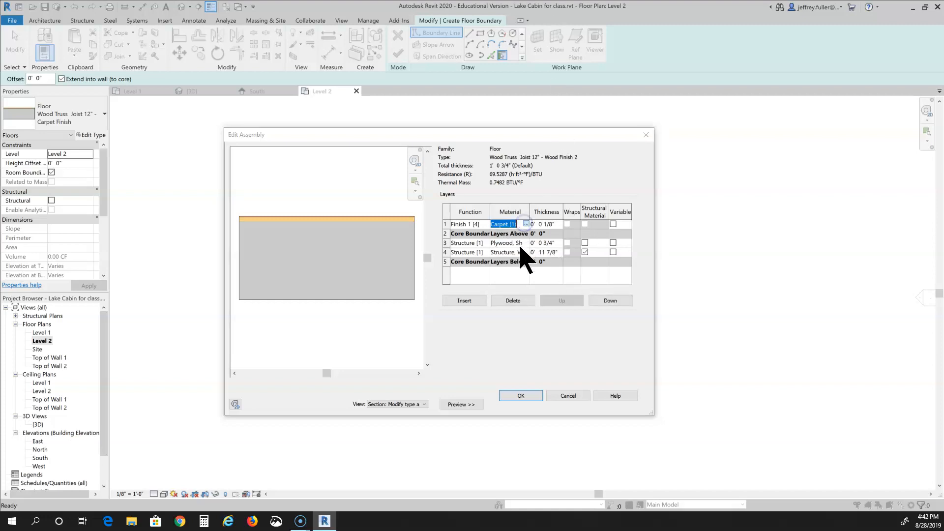
{"action": "scroll", "coordinate": [400, 273], "scroll_direction": "down", "scroll_amount": 5}
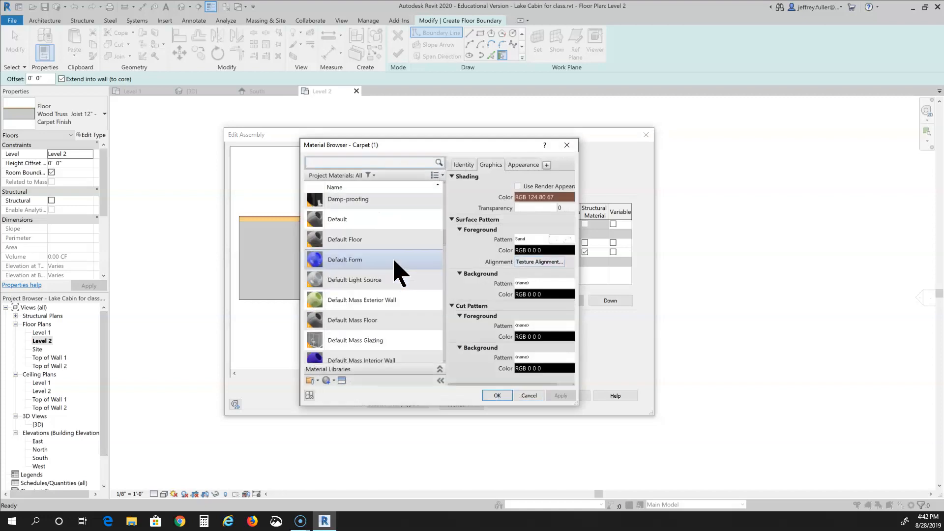
{"action": "scroll", "coordinate": [400, 273], "scroll_direction": "down", "scroll_amount": 8}
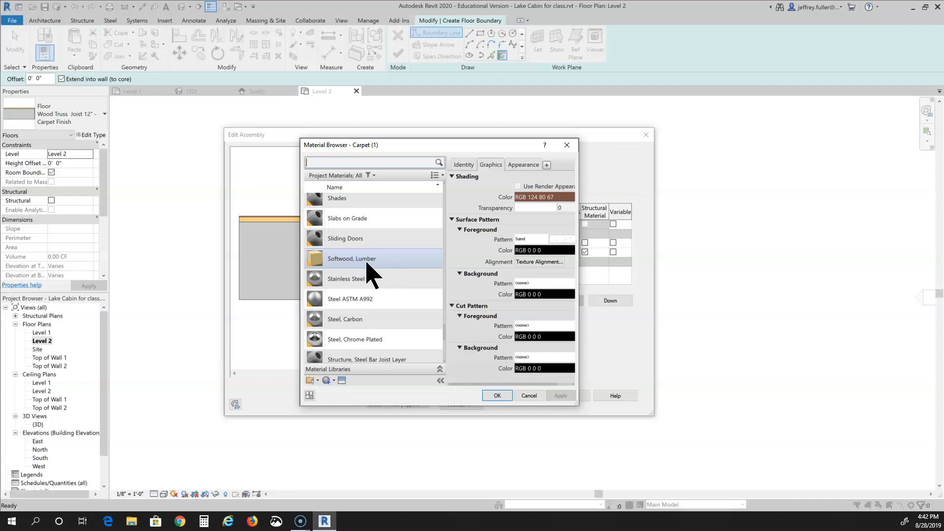
{"action": "scroll", "coordinate": [367, 263], "scroll_direction": "down", "scroll_amount": 5}
{"action": "left_click", "coordinate": [365, 352]}
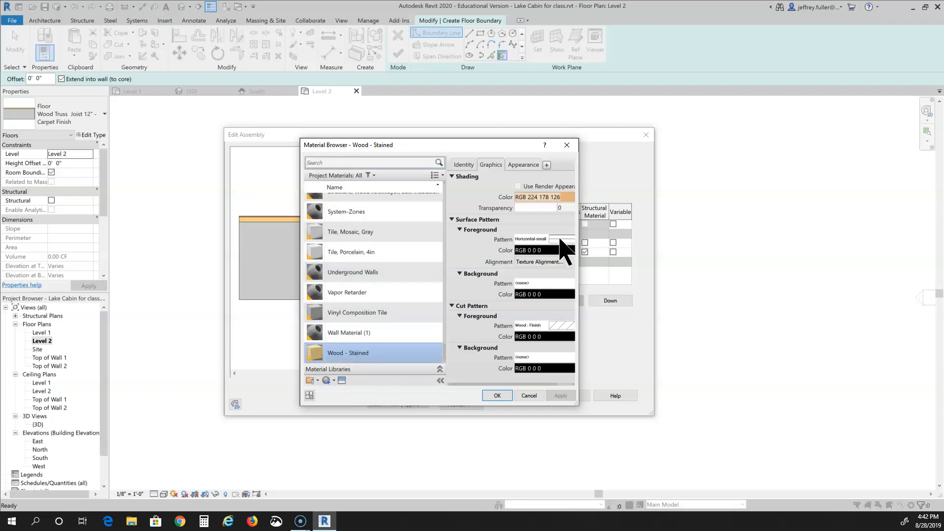
{"action": "left_click", "coordinate": [498, 397]}
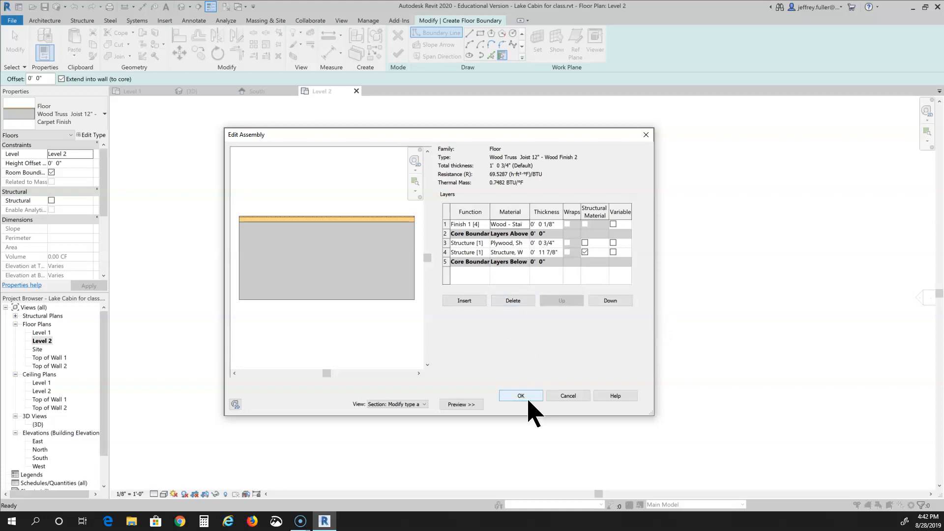
- Set the wood finish layer's thickness to 1/2" and accept the assembly and the floor type
{"action": "scroll", "coordinate": [344, 241], "scroll_direction": "up", "scroll_amount": 3}
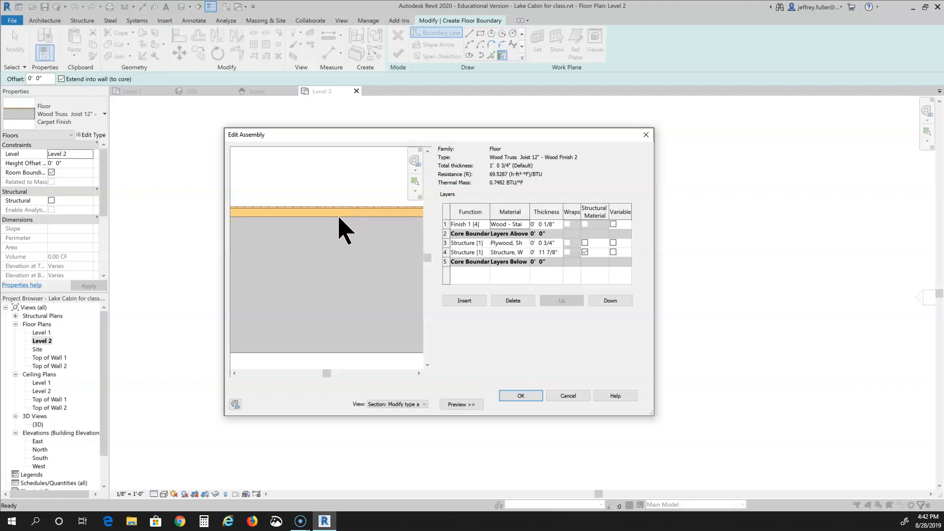
{"action": "scroll", "coordinate": [346, 207], "scroll_direction": "up", "scroll_amount": 2}
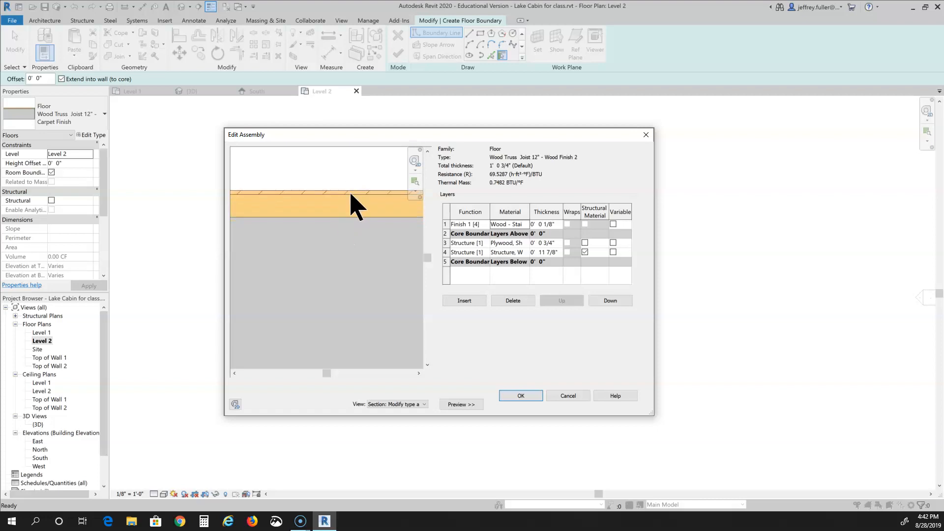
{"action": "left_click", "coordinate": [545, 224]}
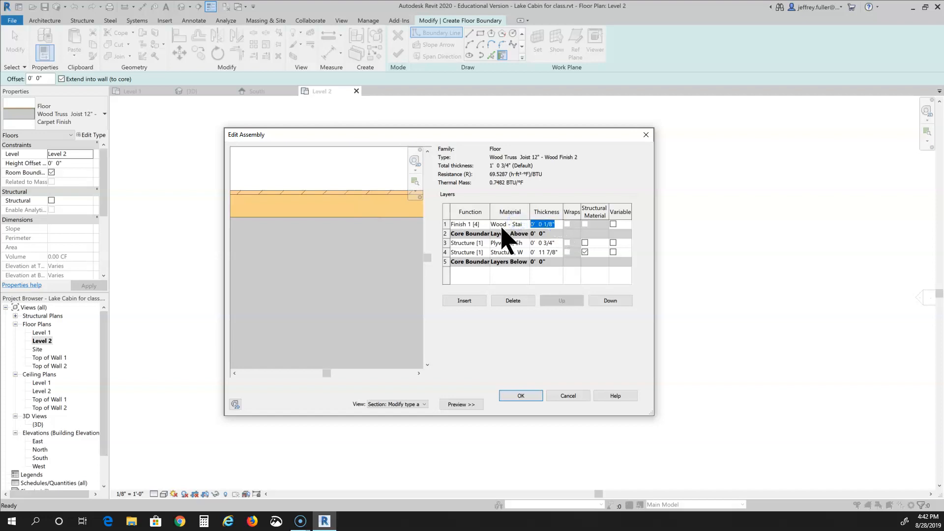
{"action": "key", "text": "Tab"}
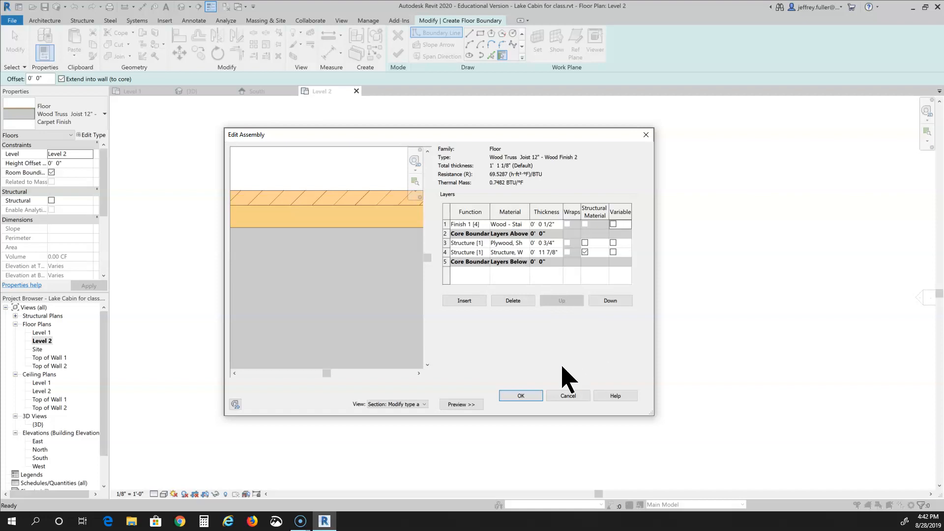
{"action": "left_click", "coordinate": [529, 397]}
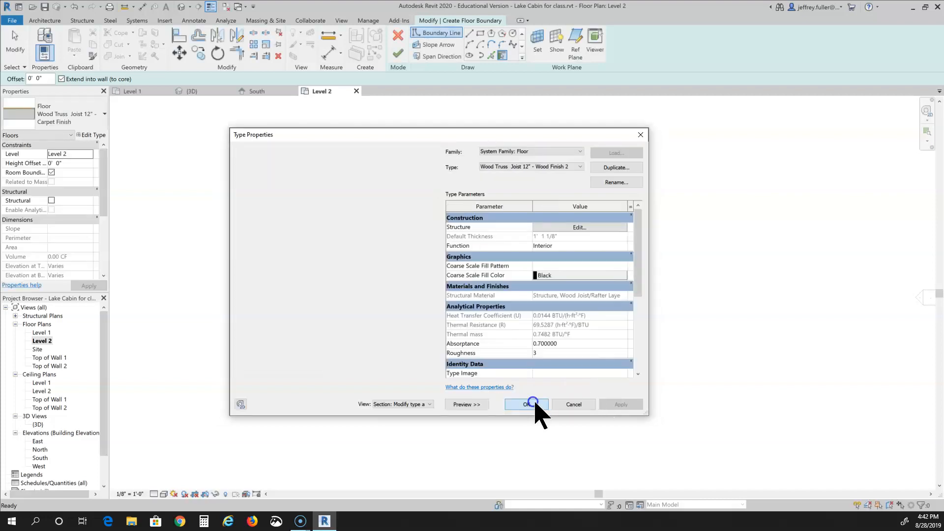
{"action": "left_click", "coordinate": [535, 402]}
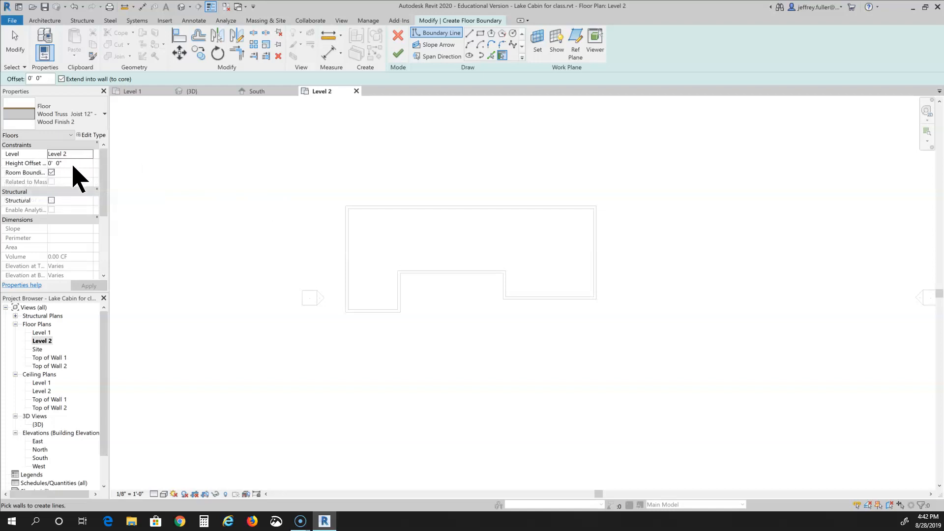
- Create the floor boundary by picking all eight exterior walls around the Level 2 footprint
{"action": "left_click", "coordinate": [368, 209]}
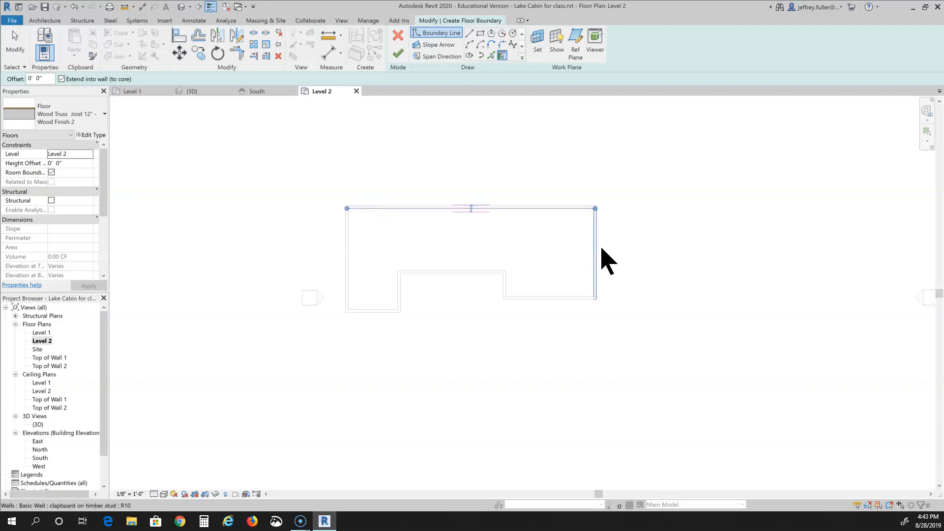
{"action": "left_click", "coordinate": [597, 249]}
{"action": "left_click", "coordinate": [552, 298]}
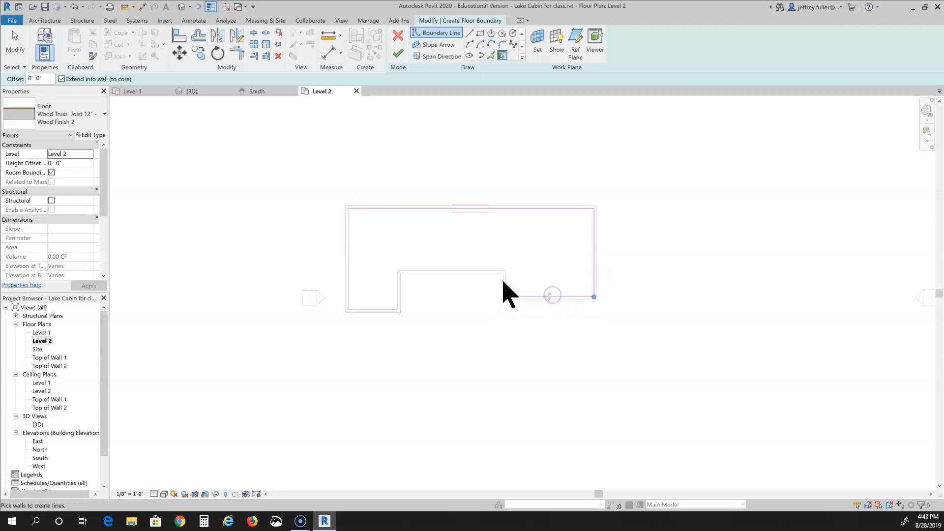
{"action": "left_click", "coordinate": [506, 288]}
{"action": "left_click", "coordinate": [480, 283]}
{"action": "left_click", "coordinate": [403, 295]}
{"action": "left_click", "coordinate": [372, 312]}
{"action": "left_click", "coordinate": [347, 289]}
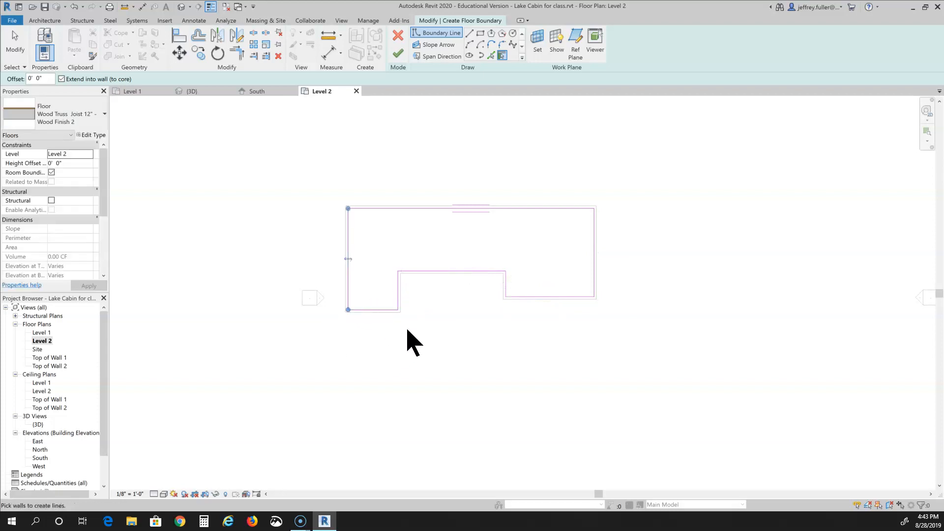
- Finish the floor sketch and decline joining geometry and cutting the overlapping volume out of the walls
{"action": "scroll", "coordinate": [453, 346], "scroll_direction": "up", "scroll_amount": 5}
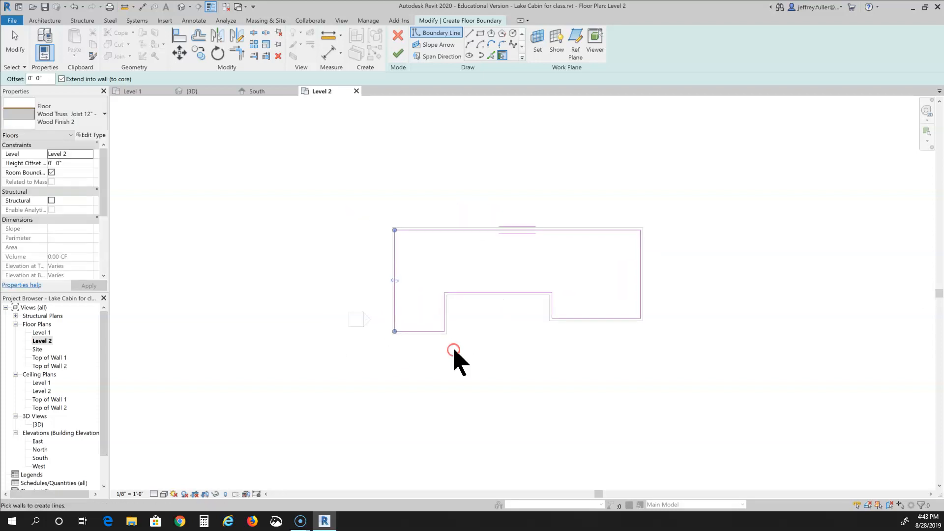
{"action": "mouse_move", "coordinate": [457, 340]}
{"action": "middle_mouse_down"}
{"action": "mouse_move", "coordinate": [459, 388]}
{"action": "mouse_move", "coordinate": [447, 392]}
{"action": "middle_mouse_up"}
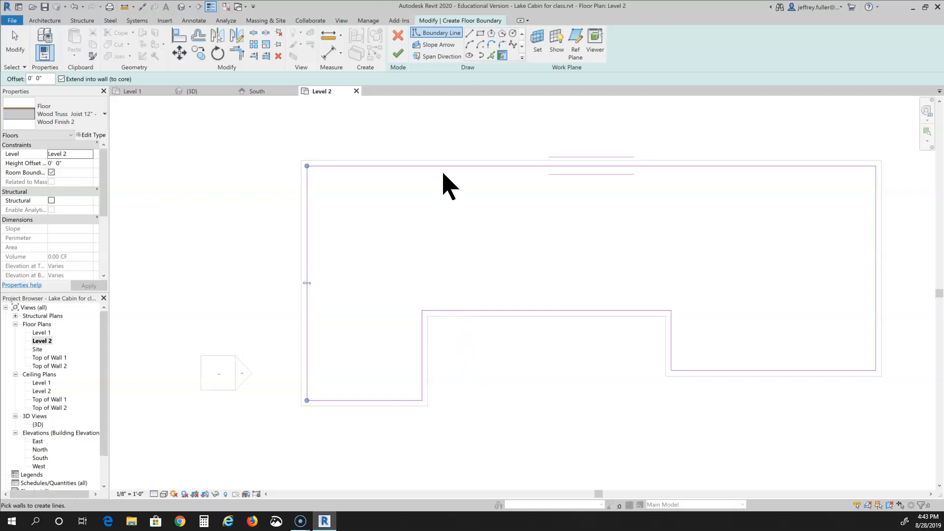
{"action": "left_click", "coordinate": [398, 54]}
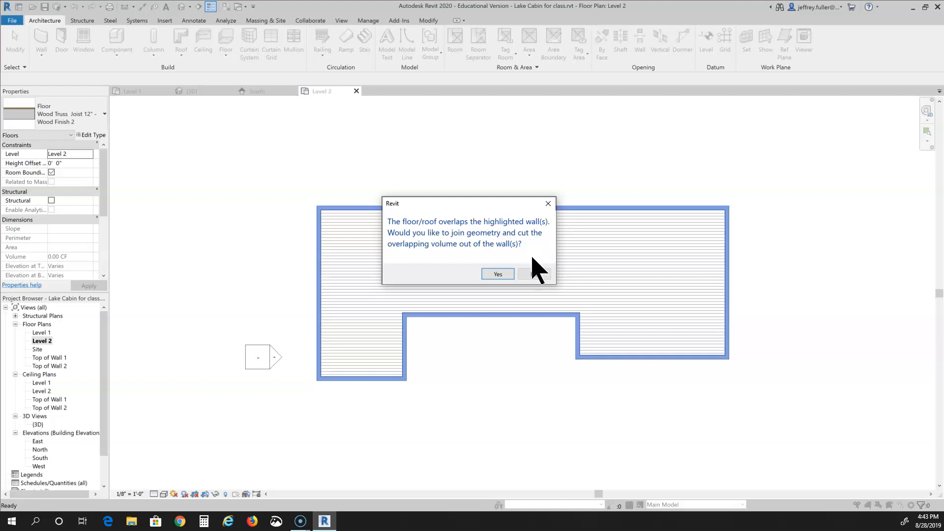
{"action": "left_click", "coordinate": [535, 275]}
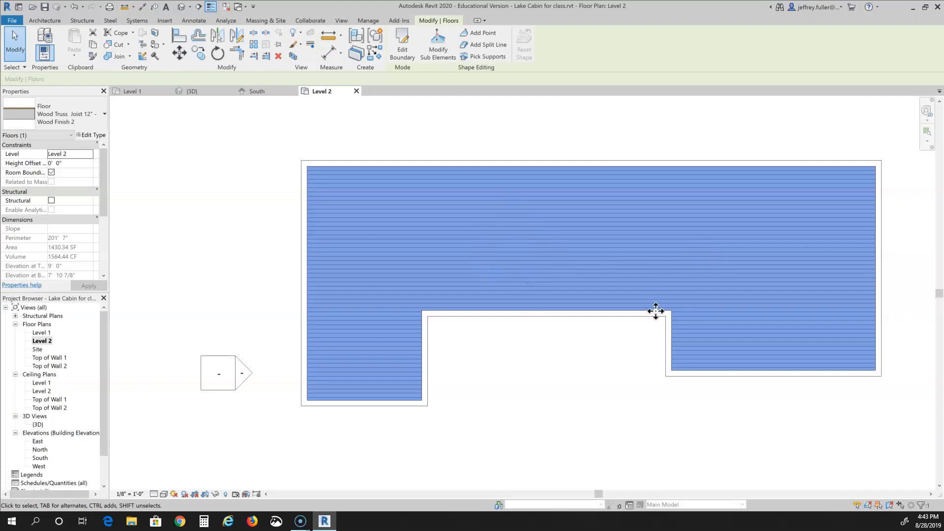
- Open the 3D view, deselect the floor, and inspect the Level 2 floor inside the walls from several angles
{"action": "scroll", "coordinate": [645, 309], "scroll_direction": "down", "scroll_amount": 2}
{"action": "middle_click_drag", "start_coordinate": [660, 379], "coordinate": [565, 363]}
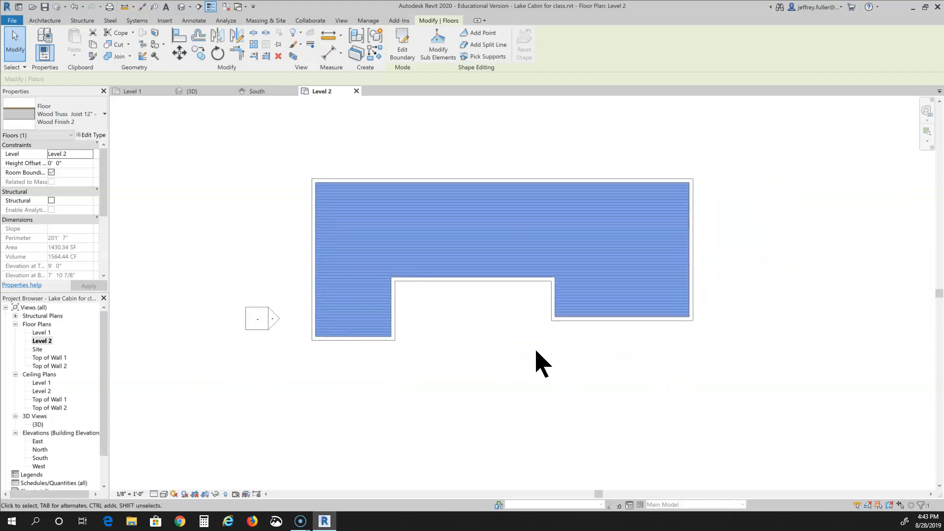
{"action": "double_click", "coordinate": [39, 424]}
{"action": "middle_click_drag", "start_coordinate": [484, 414], "coordinate": [420, 478], "text": "shift"}
{"action": "left_click", "coordinate": [482, 329], "text": "shift"}
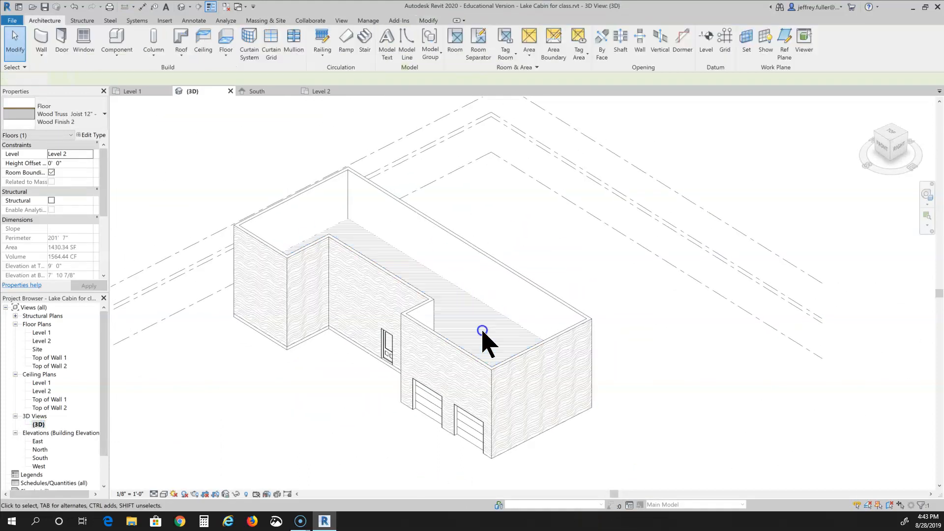
{"action": "middle_click_drag", "start_coordinate": [542, 471], "coordinate": [560, 478], "text": "shift"}
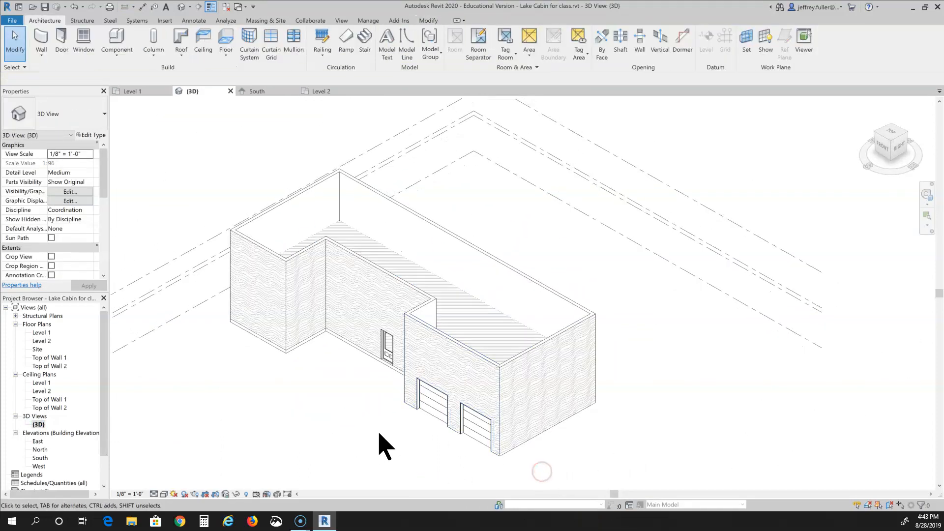
{"action": "mouse_move", "coordinate": [457, 431]}
{"action": "middle_mouse_down", "text": "shift"}
{"action": "mouse_move", "coordinate": [481, 460]}
{"action": "mouse_move", "coordinate": [465, 364]}
{"action": "mouse_move", "coordinate": [463, 445]}
{"action": "middle_mouse_up", "text": "shift"}
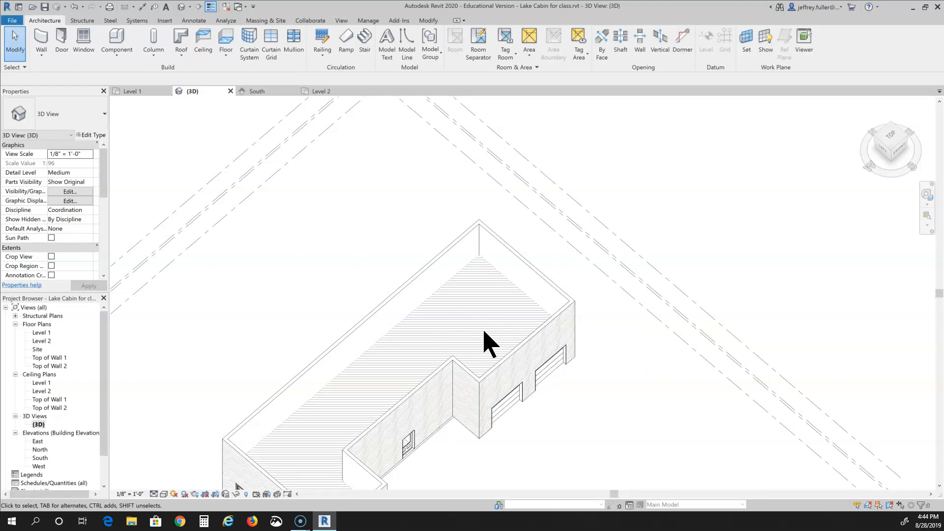
- Open the Level 2 floor's boundary for editing and switch to the Level 2 floor plan
{"action": "double_click", "coordinate": [525, 296]}
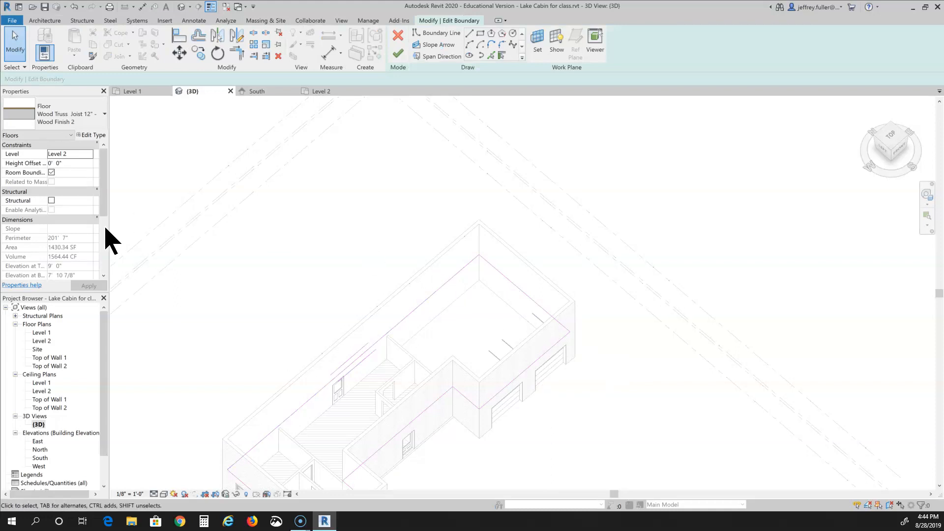
{"action": "left_click", "coordinate": [41, 342]}
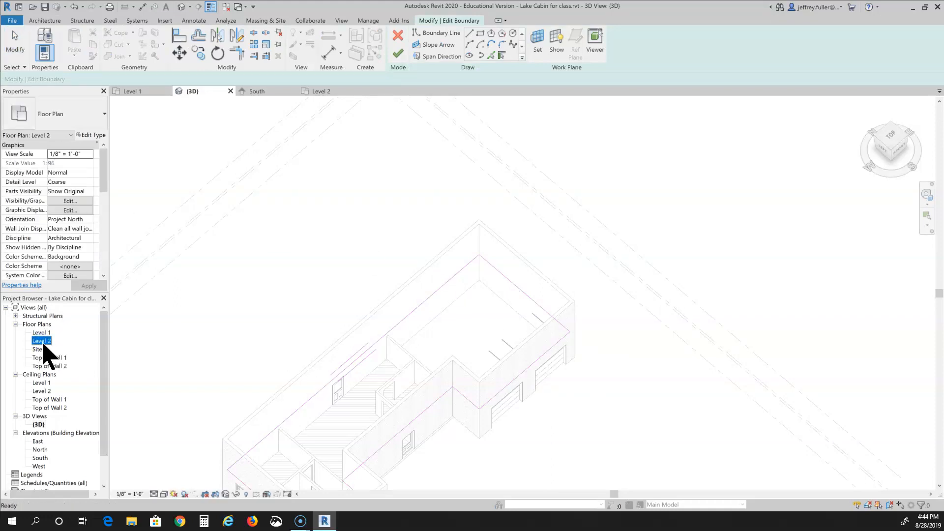
{"action": "double_click", "coordinate": [42, 341]}
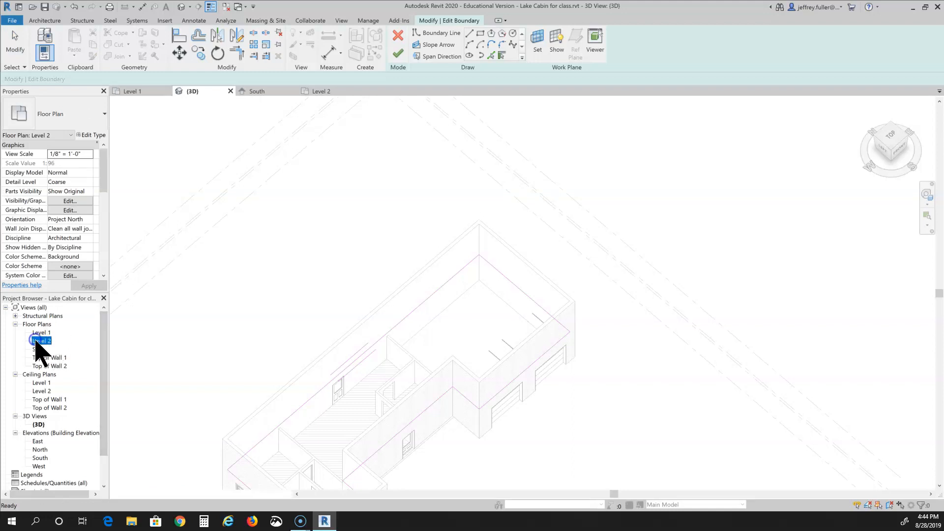
- Examine and measure the offset between the floor's boundary line and the faces of the recessed wall
{"action": "scroll", "coordinate": [468, 305], "scroll_direction": "up", "scroll_amount": 6}
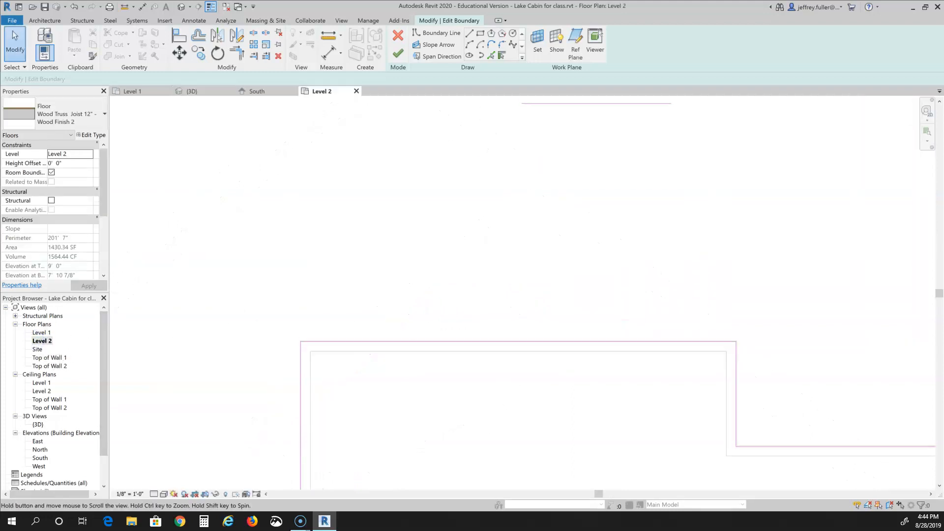
{"action": "scroll", "coordinate": [515, 369], "scroll_direction": "up", "scroll_amount": 2}
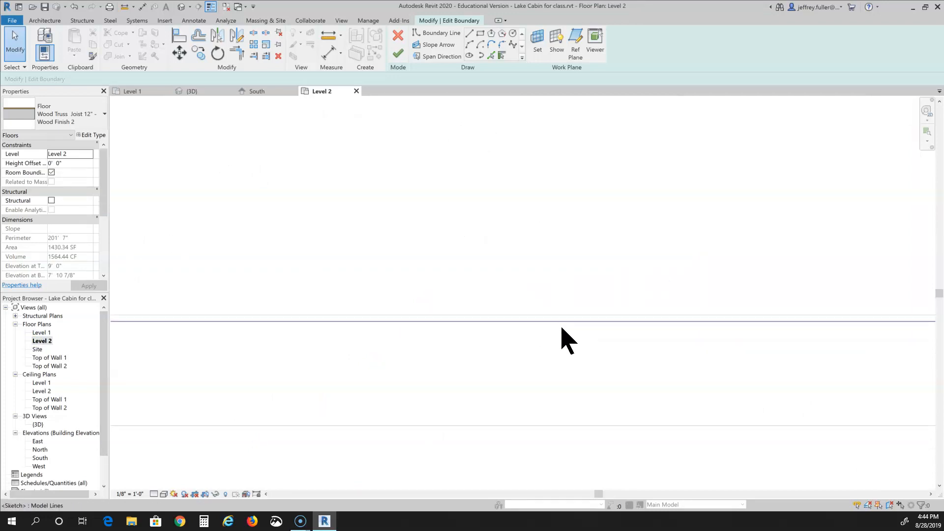
{"action": "scroll", "coordinate": [564, 329], "scroll_direction": "up", "scroll_amount": 2}
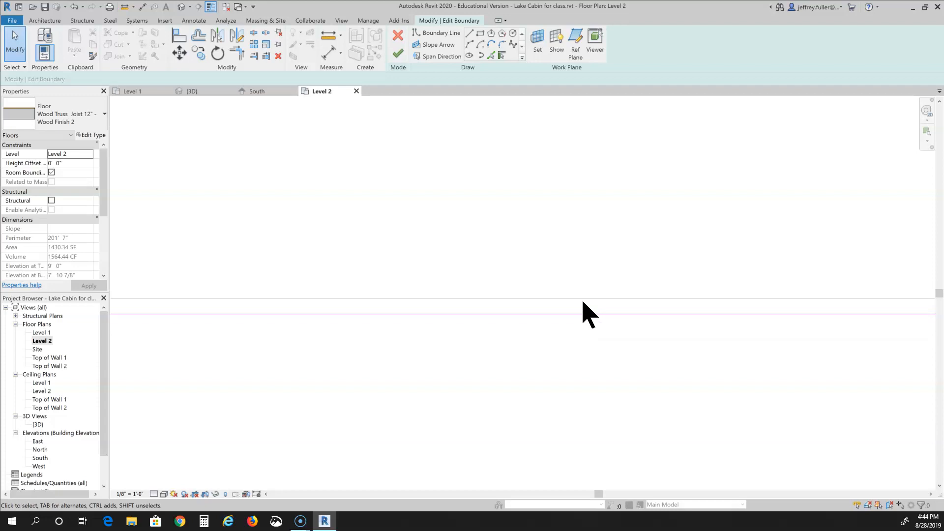
{"action": "left_click", "coordinate": [124, 7]}
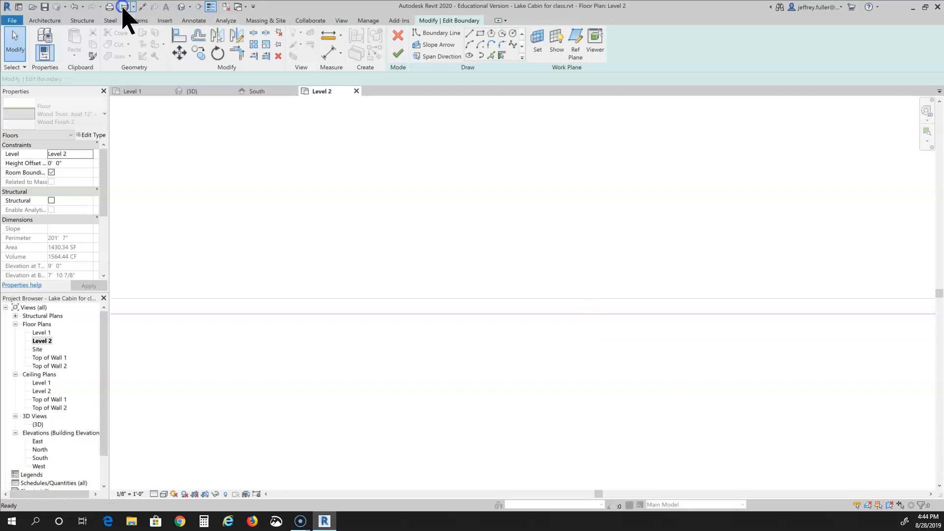
{"action": "left_click", "coordinate": [474, 314]}
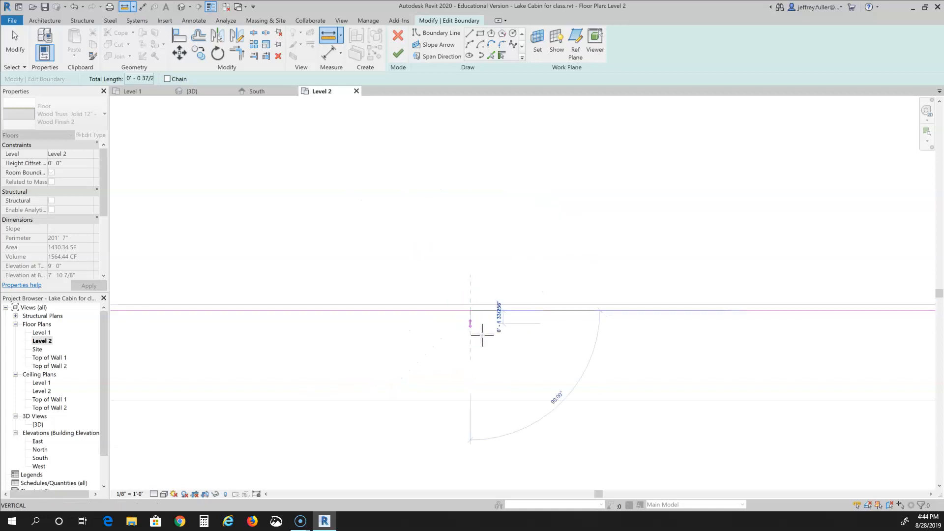
{"action": "key", "text": "Escape"}
{"action": "key", "text": "Escape"}
{"action": "scroll", "coordinate": [492, 364], "scroll_direction": "down", "scroll_amount": 2}
{"action": "scroll", "coordinate": [492, 374], "scroll_direction": "down", "scroll_amount": 4}
{"action": "scroll", "coordinate": [493, 392], "scroll_direction": "down", "scroll_amount": 1}
{"action": "middle_click_drag", "start_coordinate": [514, 429], "coordinate": [559, 266]}
{"action": "scroll", "coordinate": [531, 305], "scroll_direction": "down", "scroll_amount": 5}
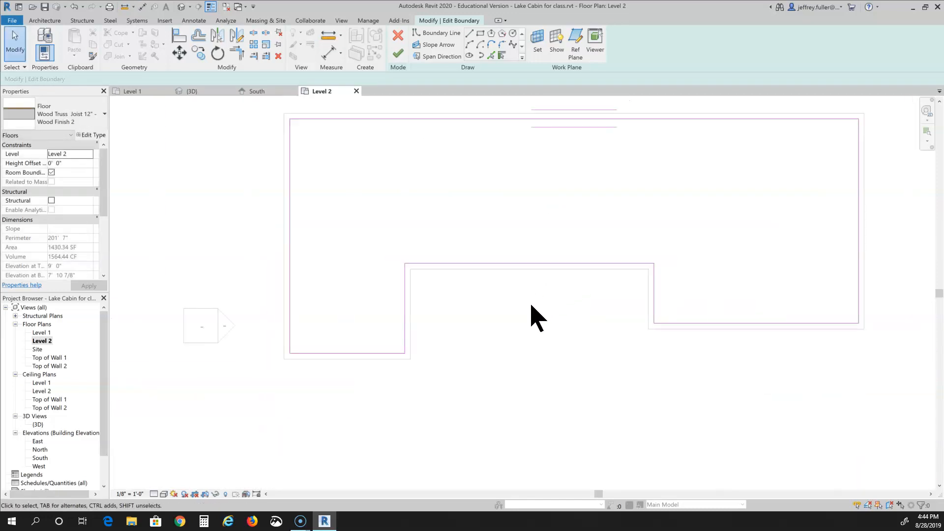
{"action": "middle_click_drag", "start_coordinate": [550, 318], "coordinate": [523, 407]}
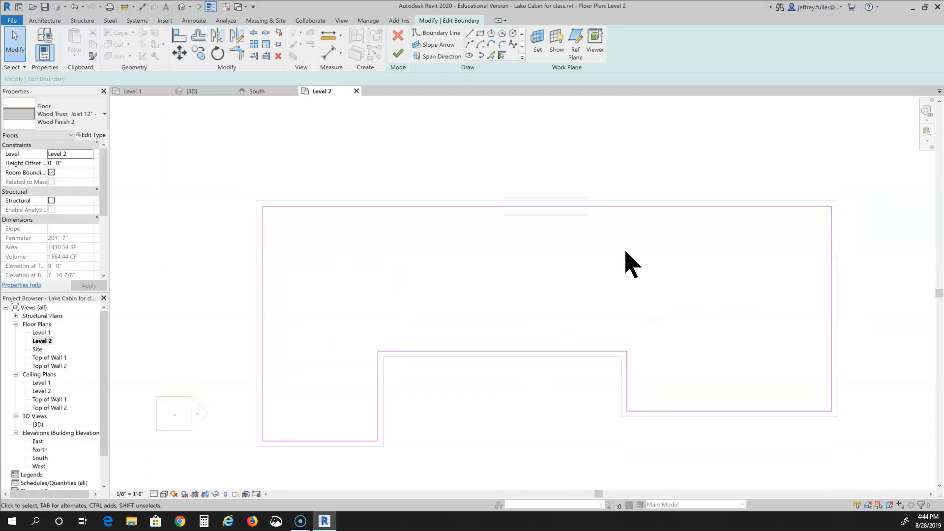